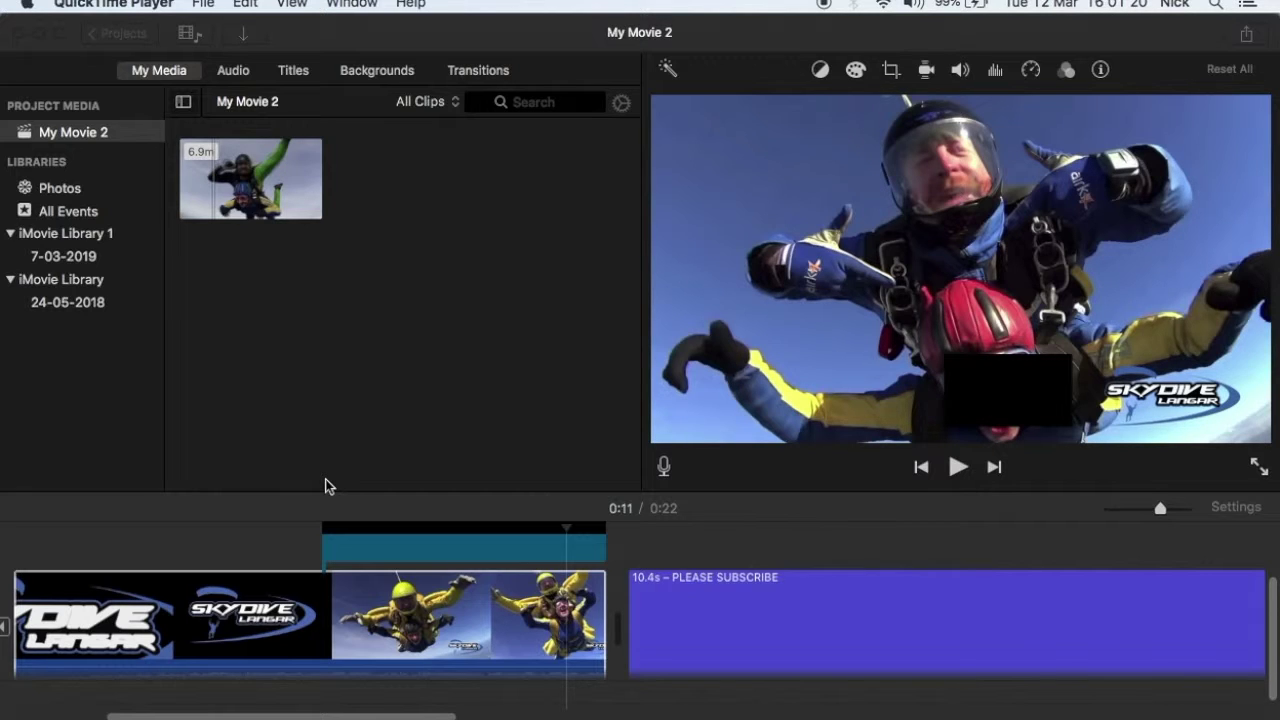
Bring the My Movie 2 window forward and select the skydive clip in the timeline.
{"action": "left_click", "coordinate": [333, 593]}
{"action": "left_click", "coordinate": [333, 598]}
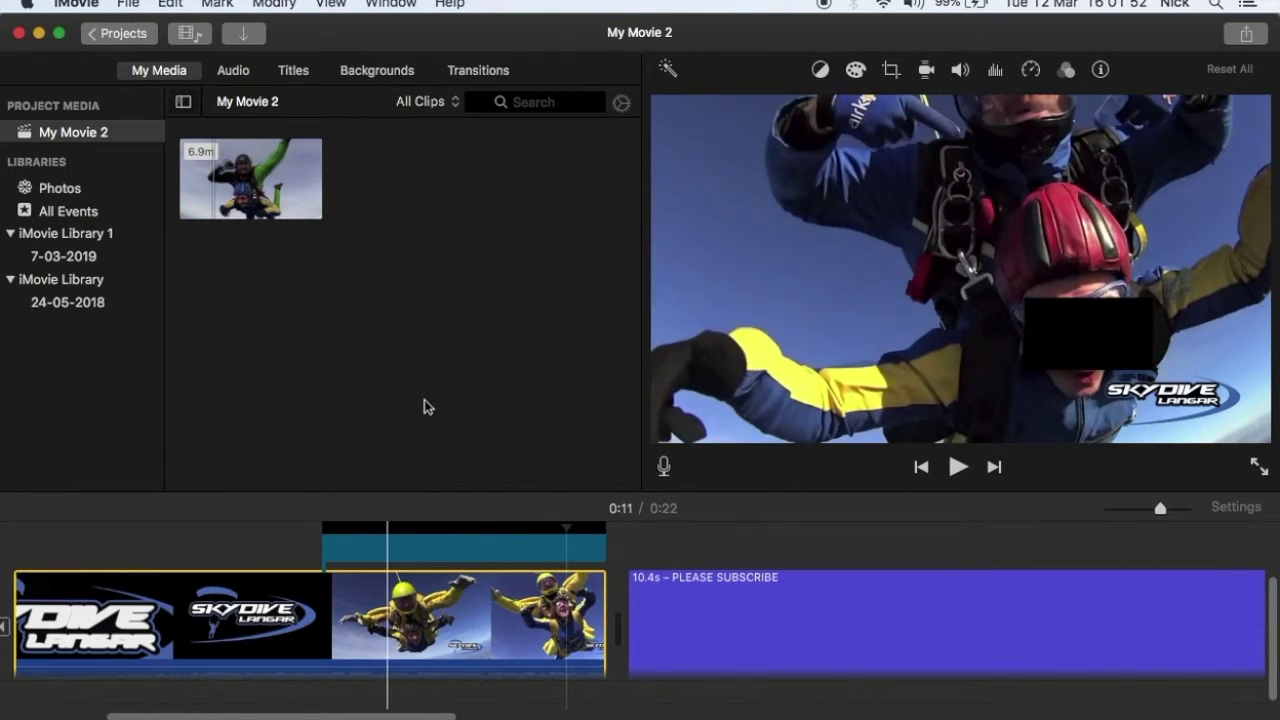
Delete the old black cutaway clip sitting above the skydive footage.
{"action": "left_click", "coordinate": [401, 549]}
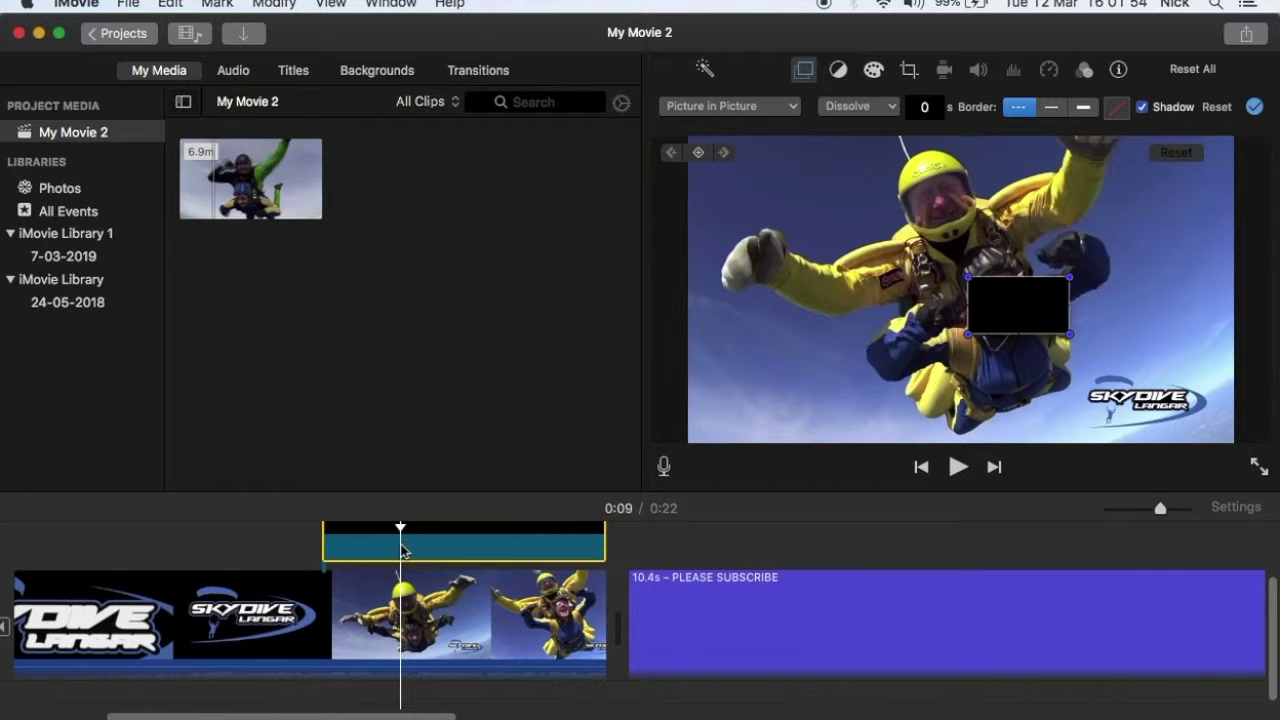
{"action": "right_click", "coordinate": [401, 548]}
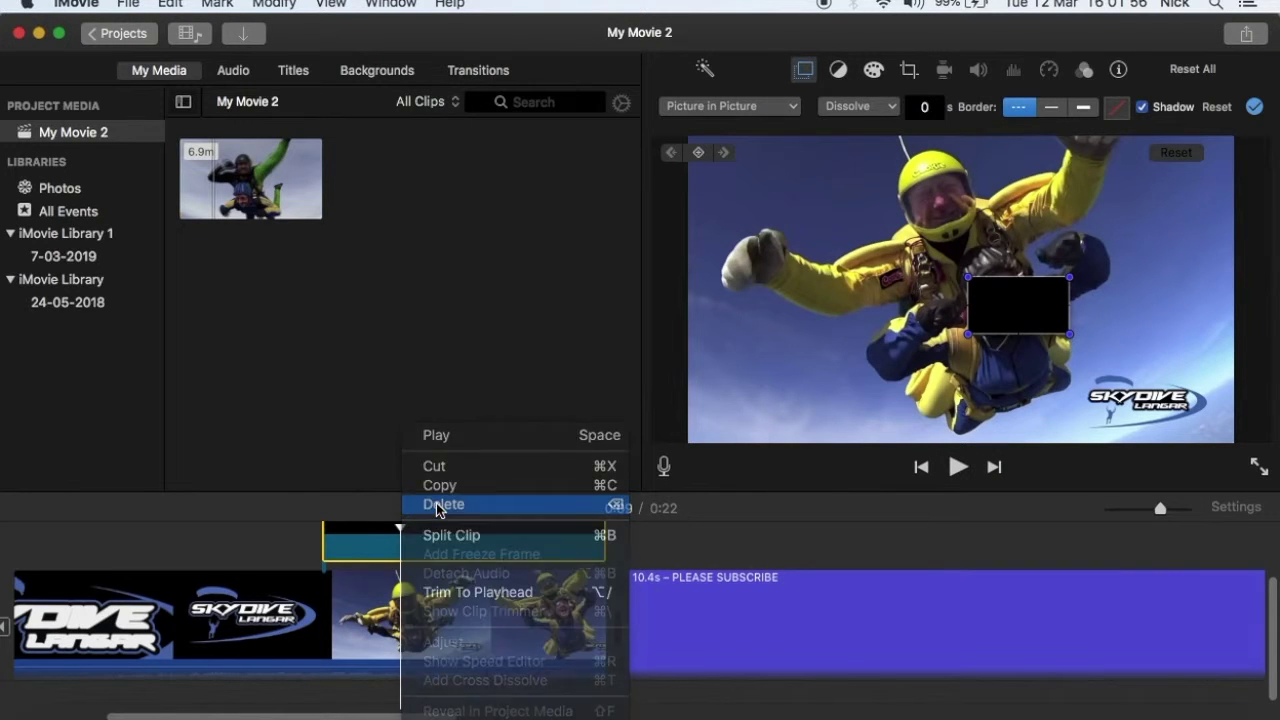
{"action": "left_click", "coordinate": [436, 505]}
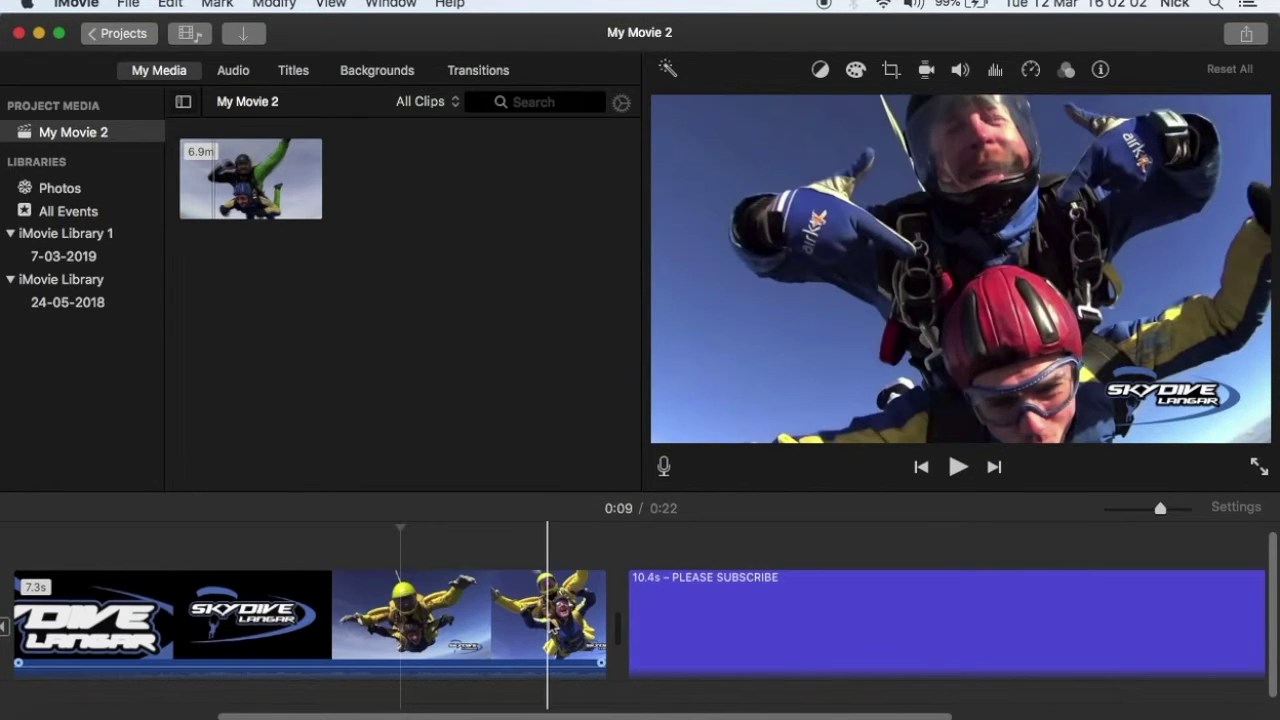
With the playhead at 0:08, drop the Black background above the skydive clip as a 4-second cutaway.
{"action": "left_click", "coordinate": [389, 543]}
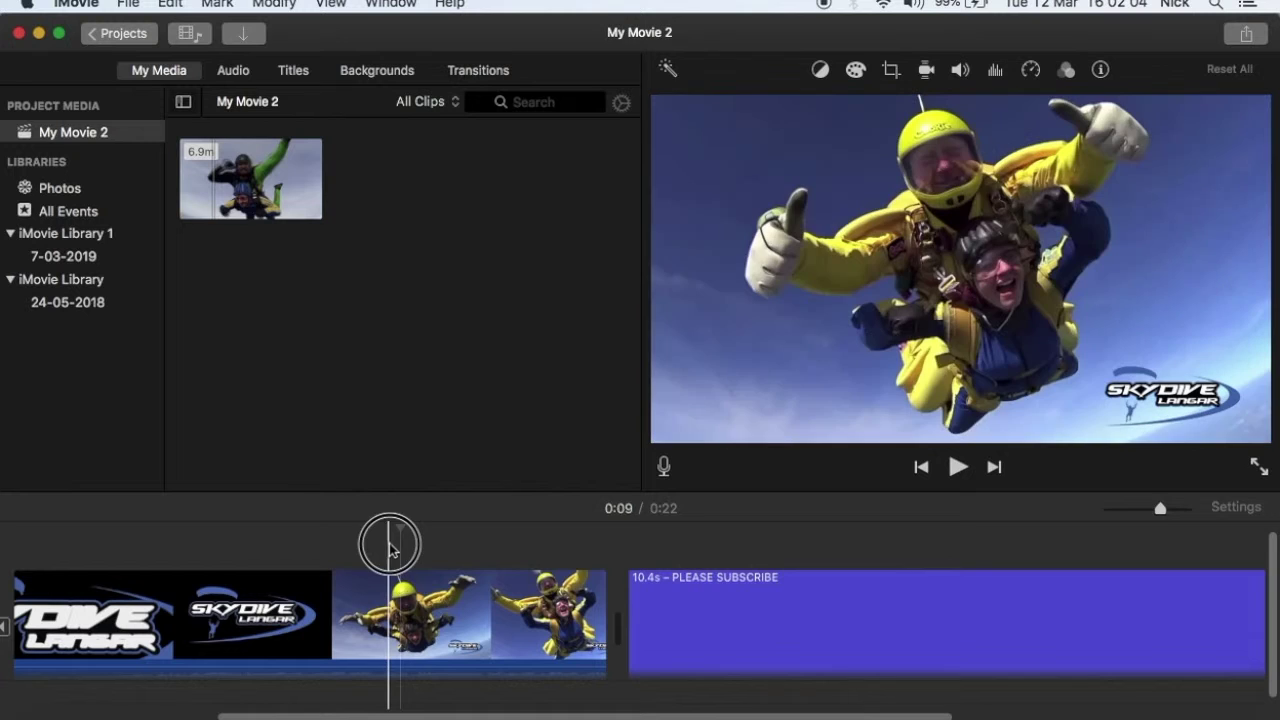
{"action": "left_click", "coordinate": [336, 552]}
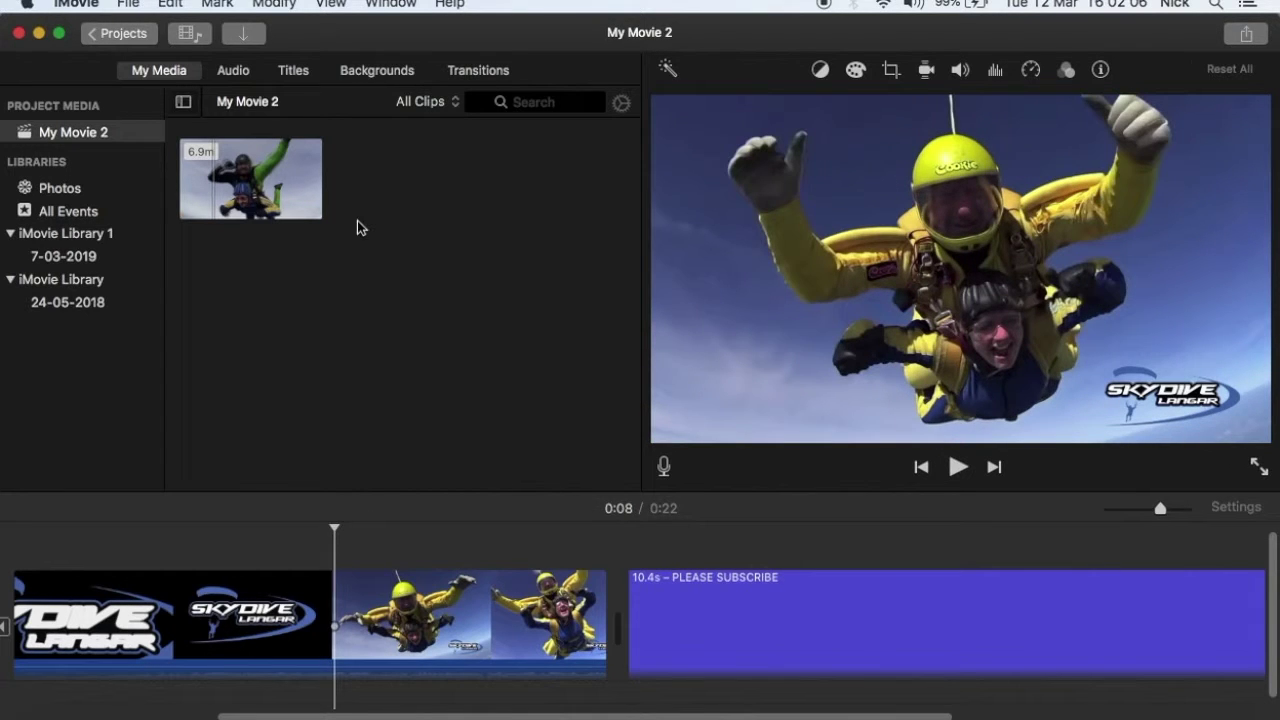
{"action": "left_click", "coordinate": [352, 80]}
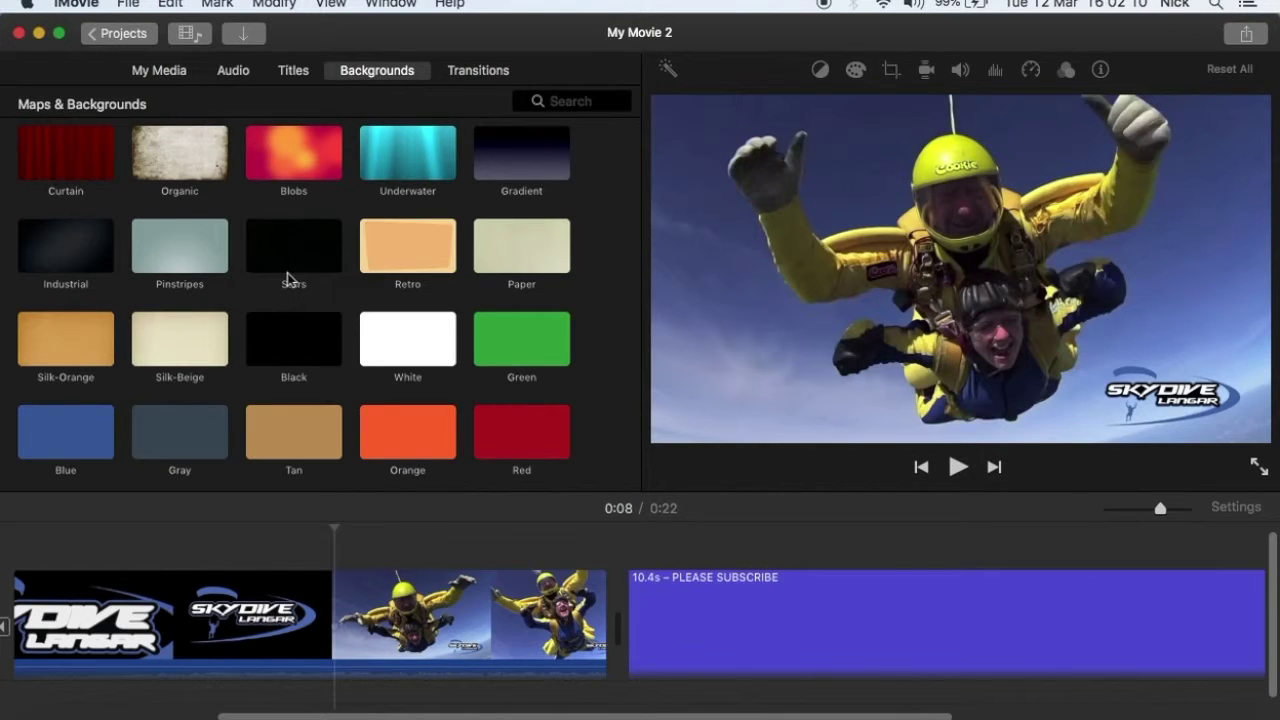
{"action": "left_click", "coordinate": [288, 340]}
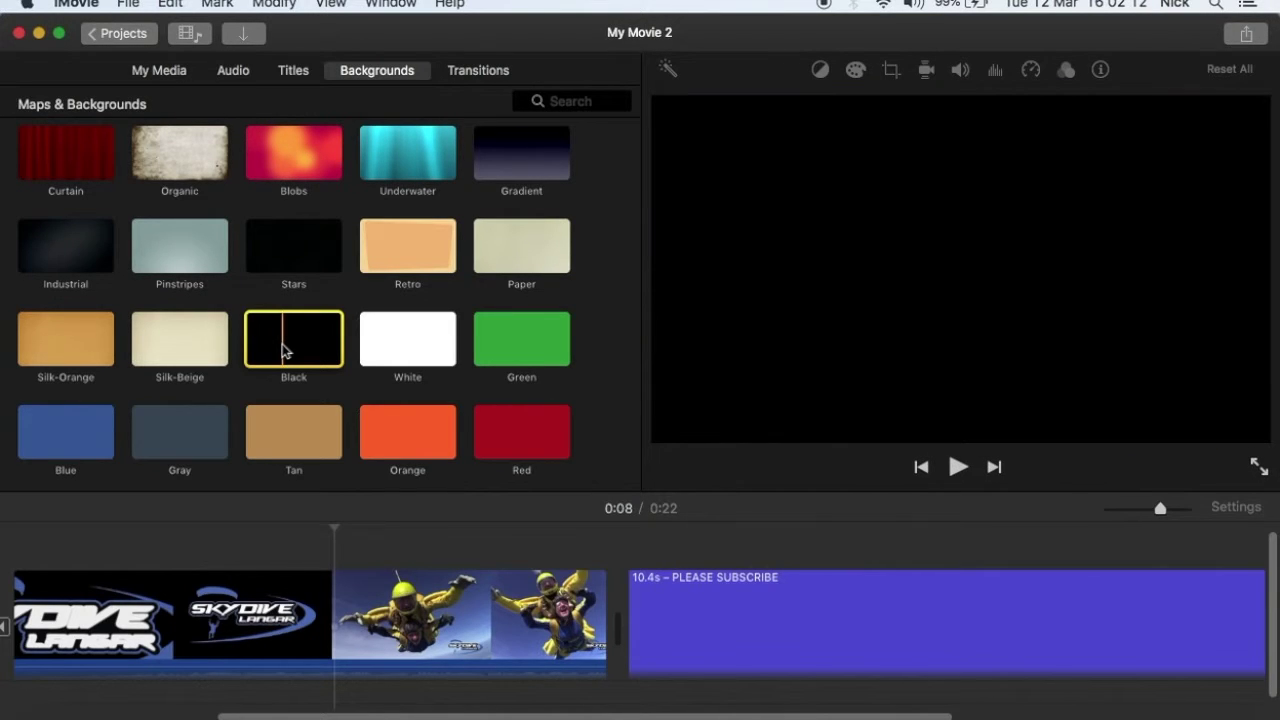
{"action": "left_click_drag", "start_coordinate": [286, 337], "coordinate": [337, 586]}
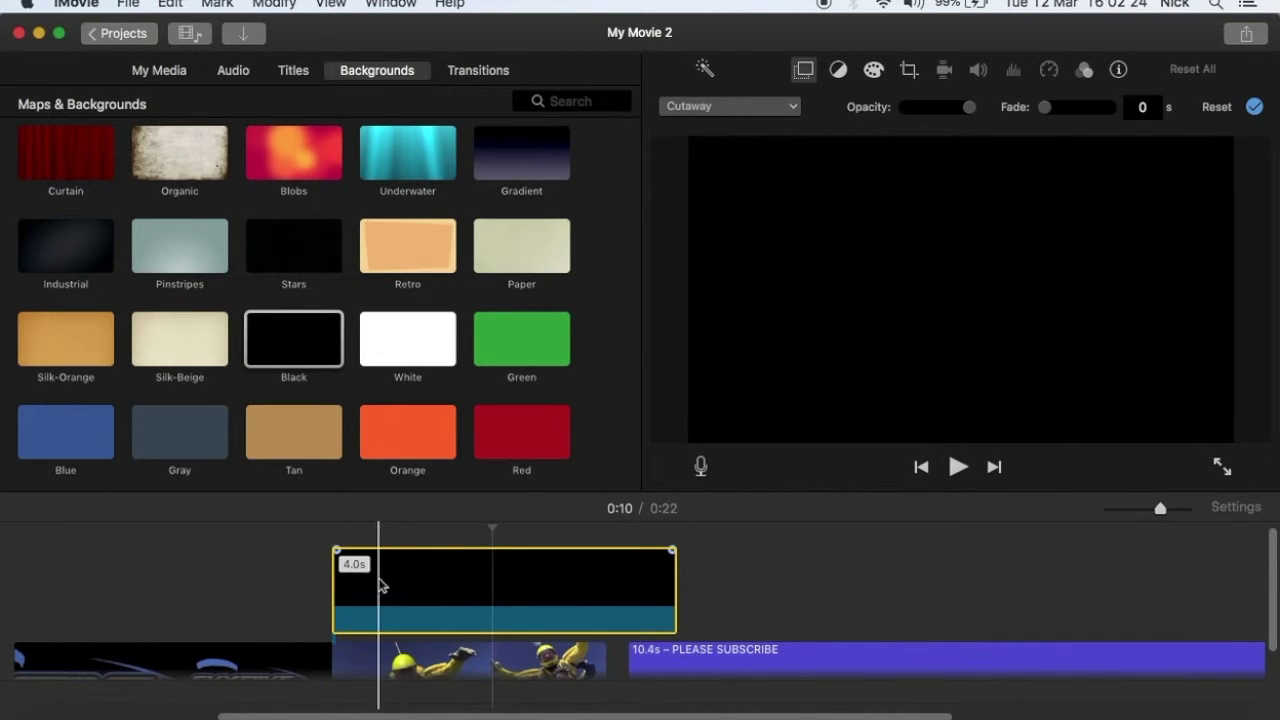
Change the black overlay clip's overlay mode from Cutaway to Picture in Picture.
{"action": "left_click", "coordinate": [382, 588]}
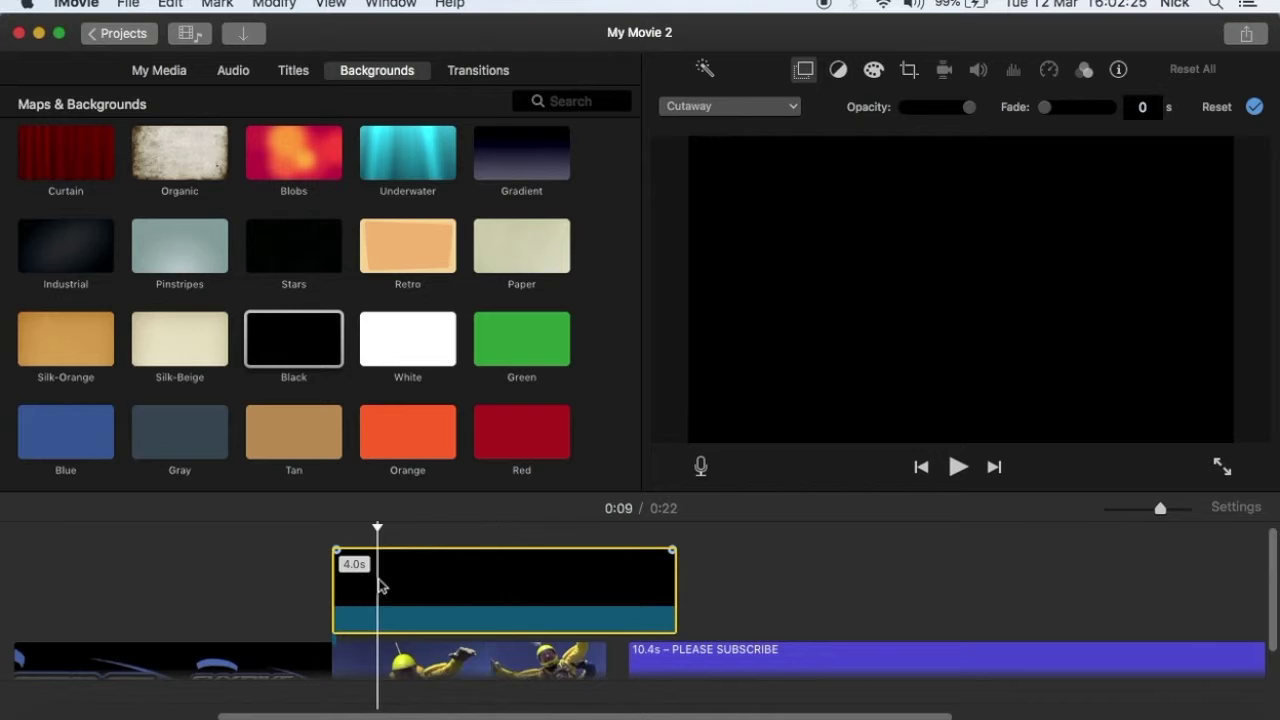
{"action": "left_click", "coordinate": [806, 76]}
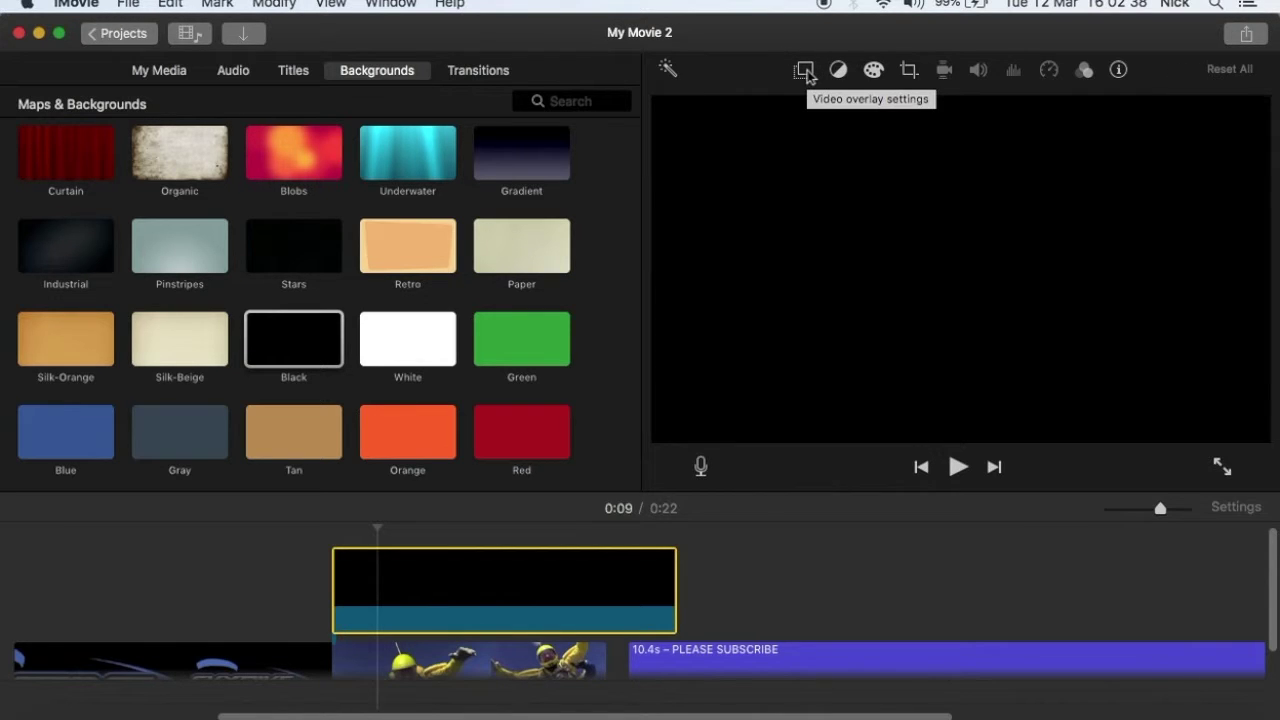
{"action": "left_click", "coordinate": [806, 76]}
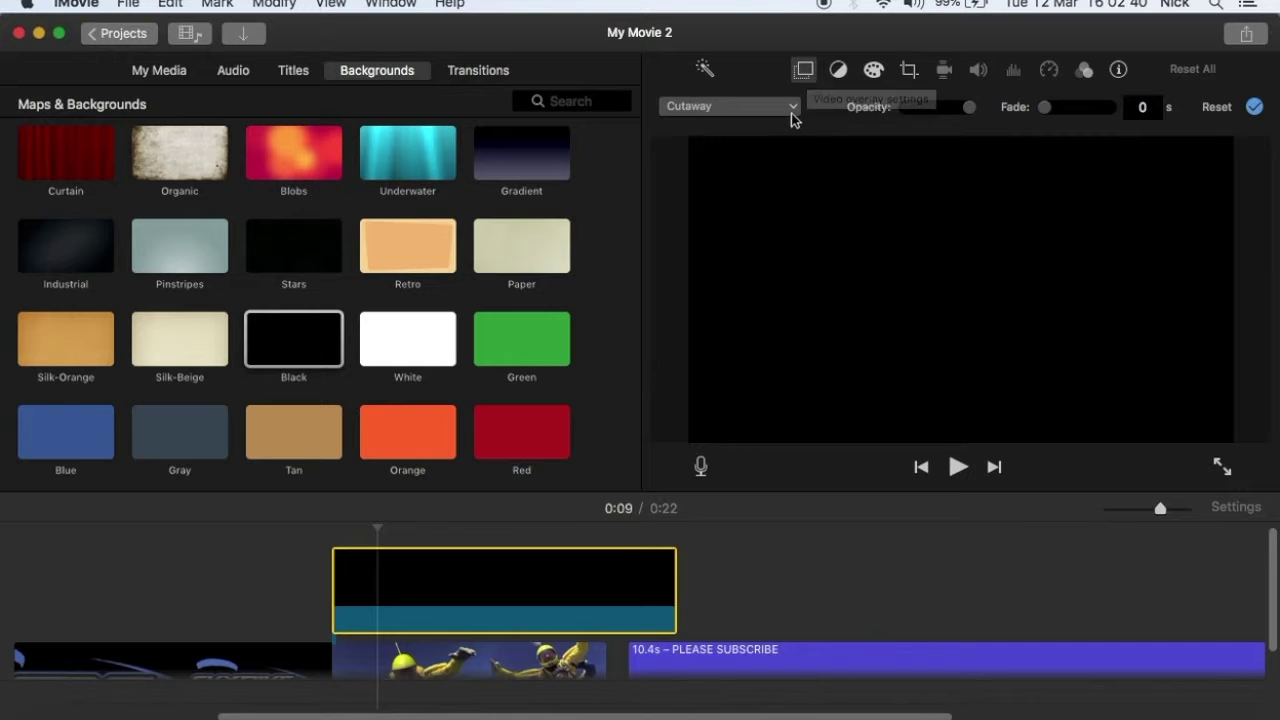
{"action": "left_click", "coordinate": [790, 110]}
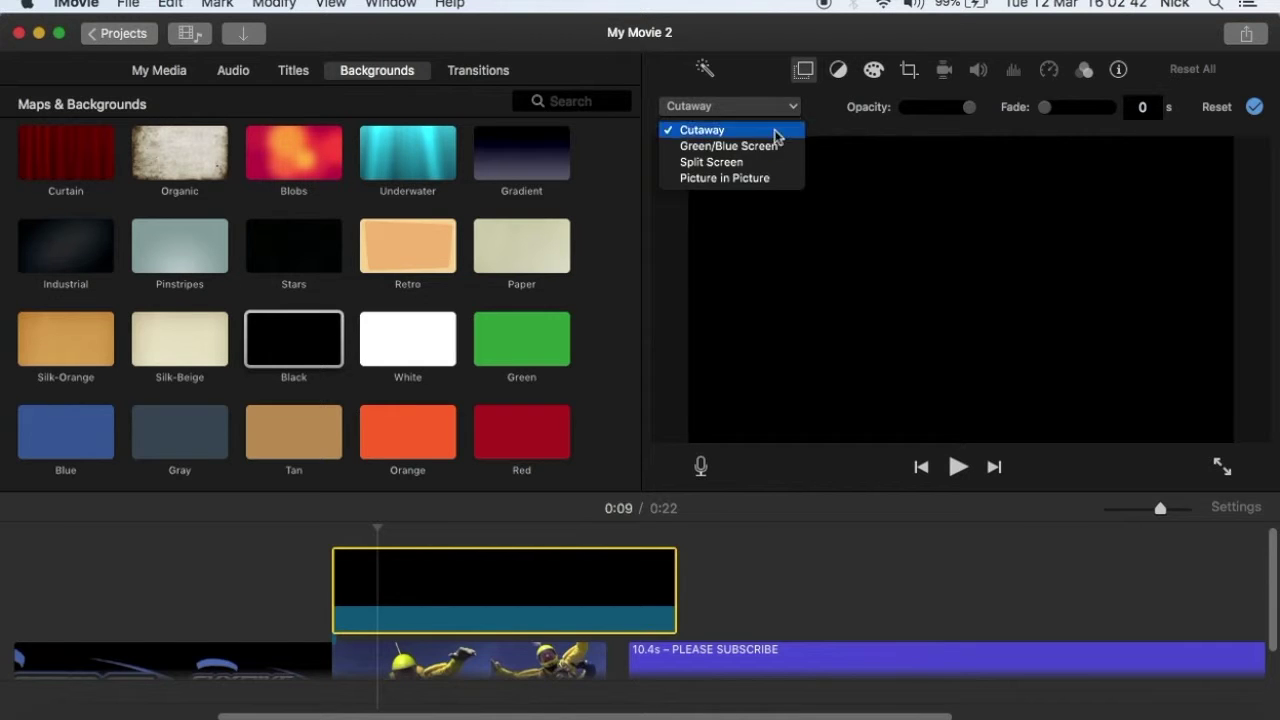
{"action": "left_click", "coordinate": [735, 180]}
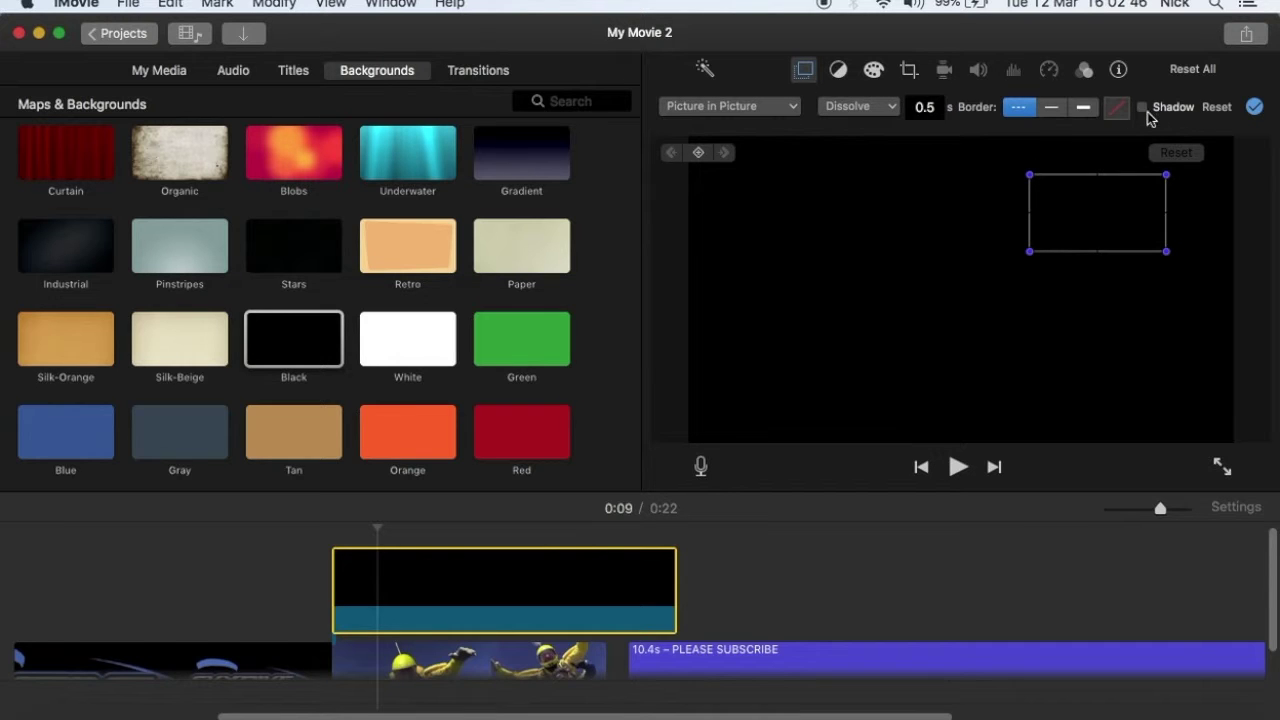
Give the black box a shadow, then move it to centre and shrink it over the passenger's face.
{"action": "left_click", "coordinate": [1142, 107]}
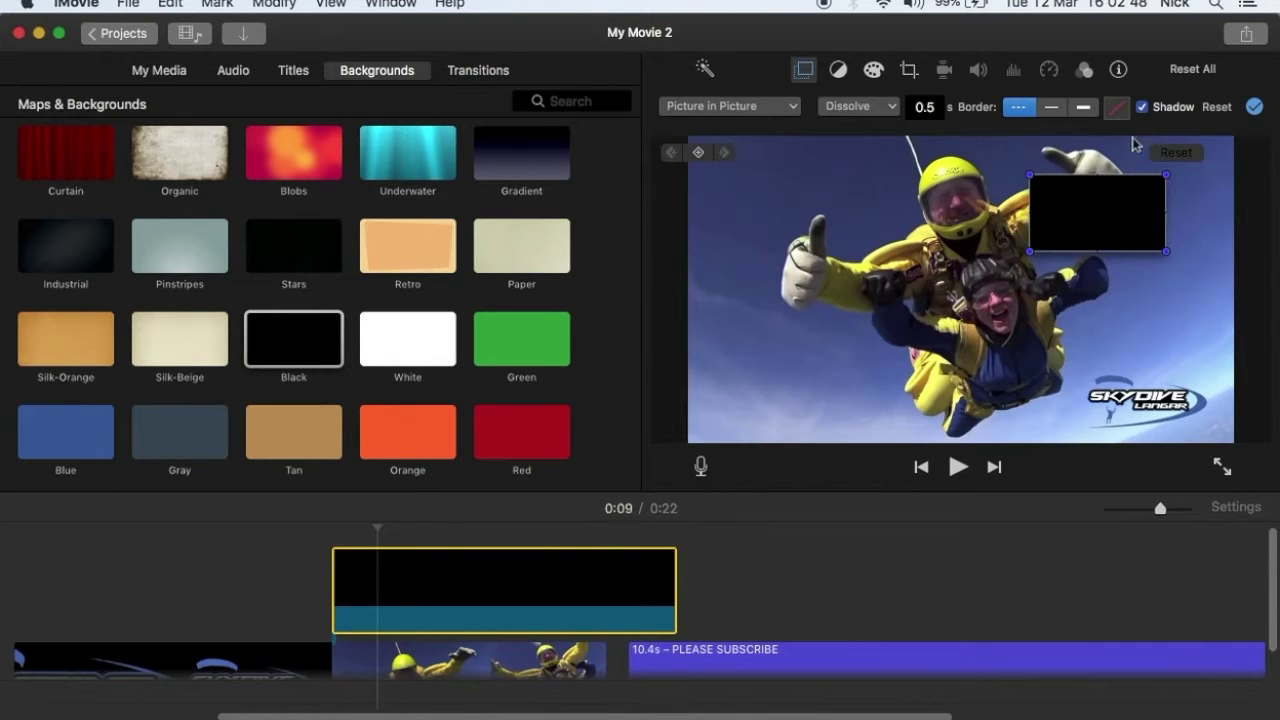
{"action": "left_click_drag", "start_coordinate": [1098, 220], "coordinate": [1011, 306]}
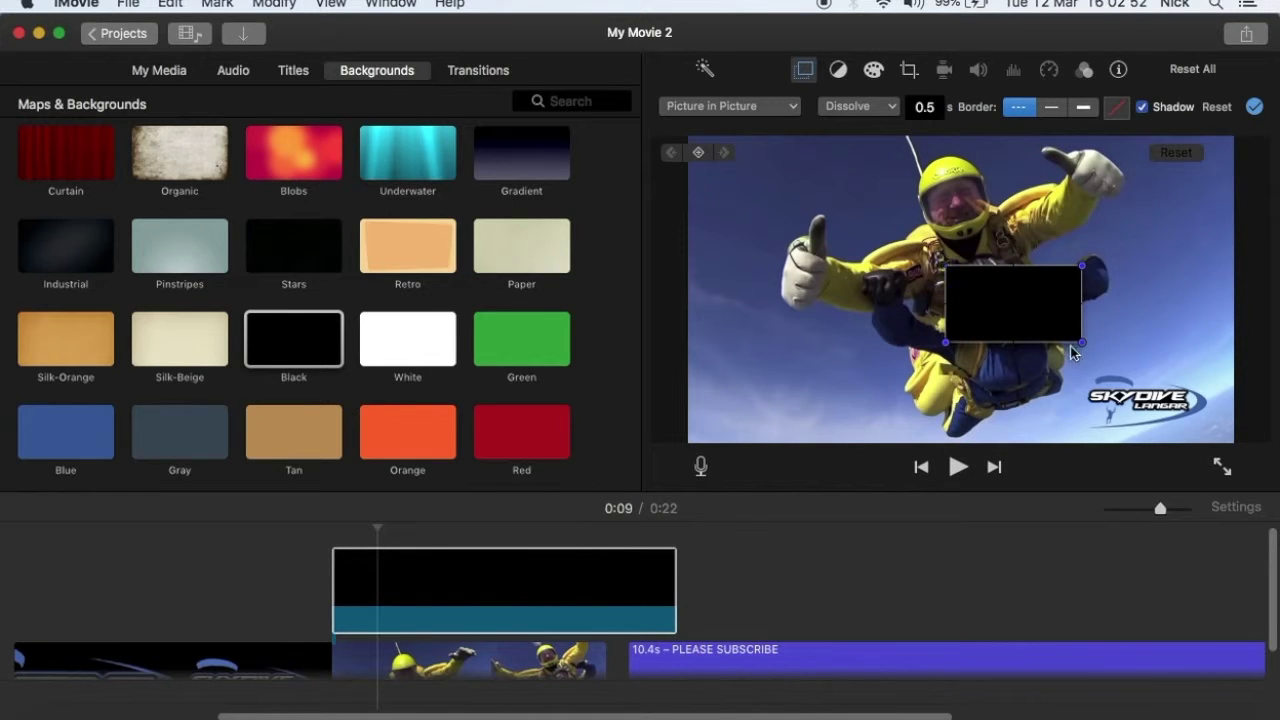
{"action": "left_click_drag", "start_coordinate": [1073, 342], "coordinate": [1037, 328]}
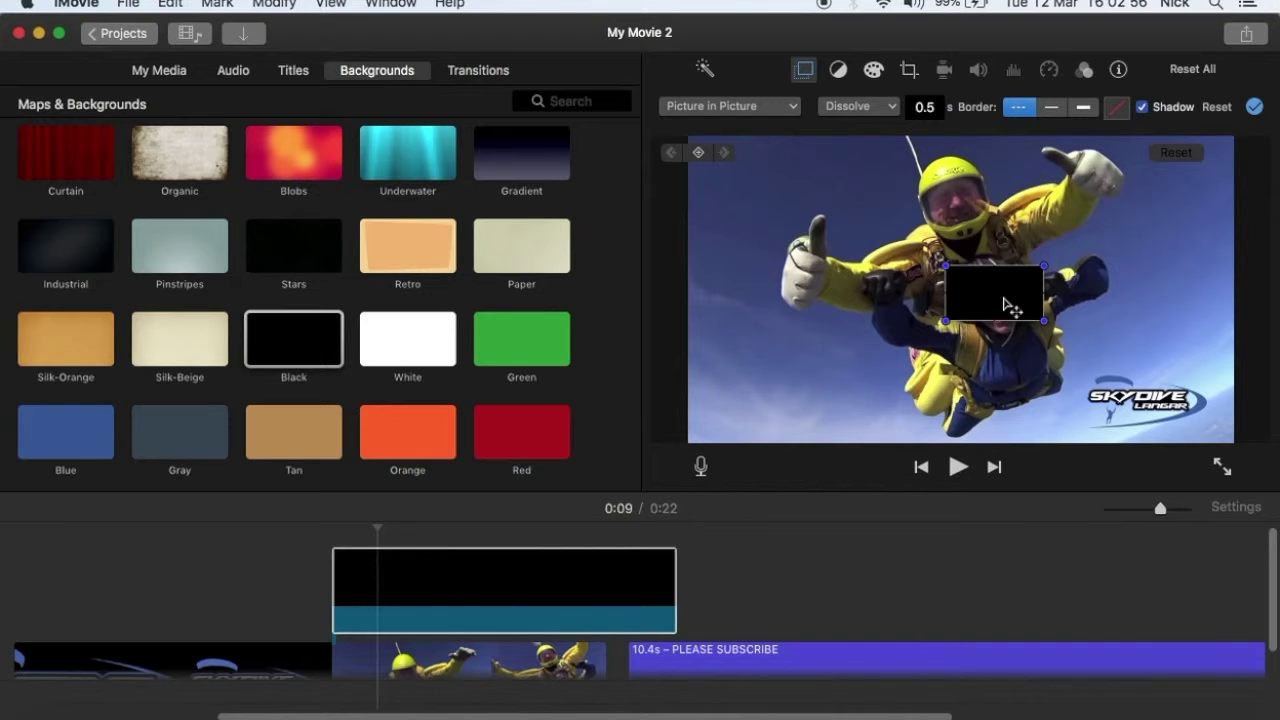
{"action": "left_click_drag", "start_coordinate": [994, 288], "coordinate": [1012, 315]}
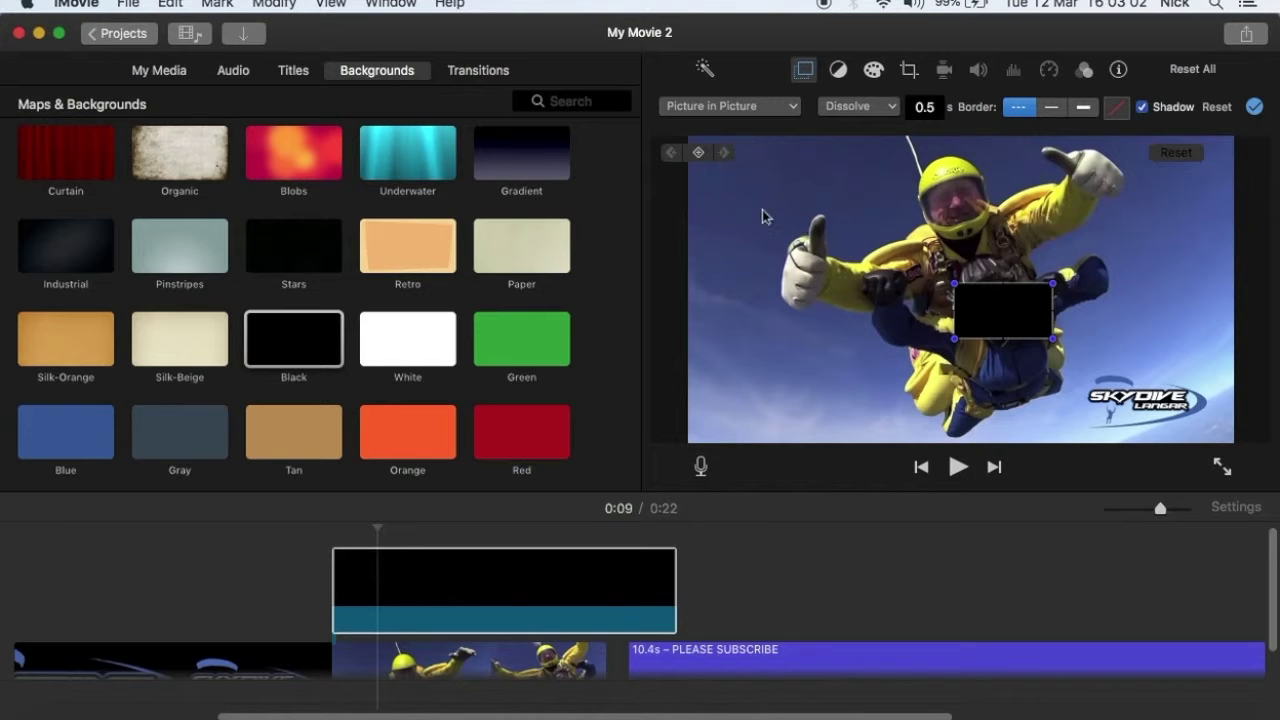
Set a position keyframe, then step frames and drag the box to follow the face.
{"action": "left_click", "coordinate": [699, 155]}
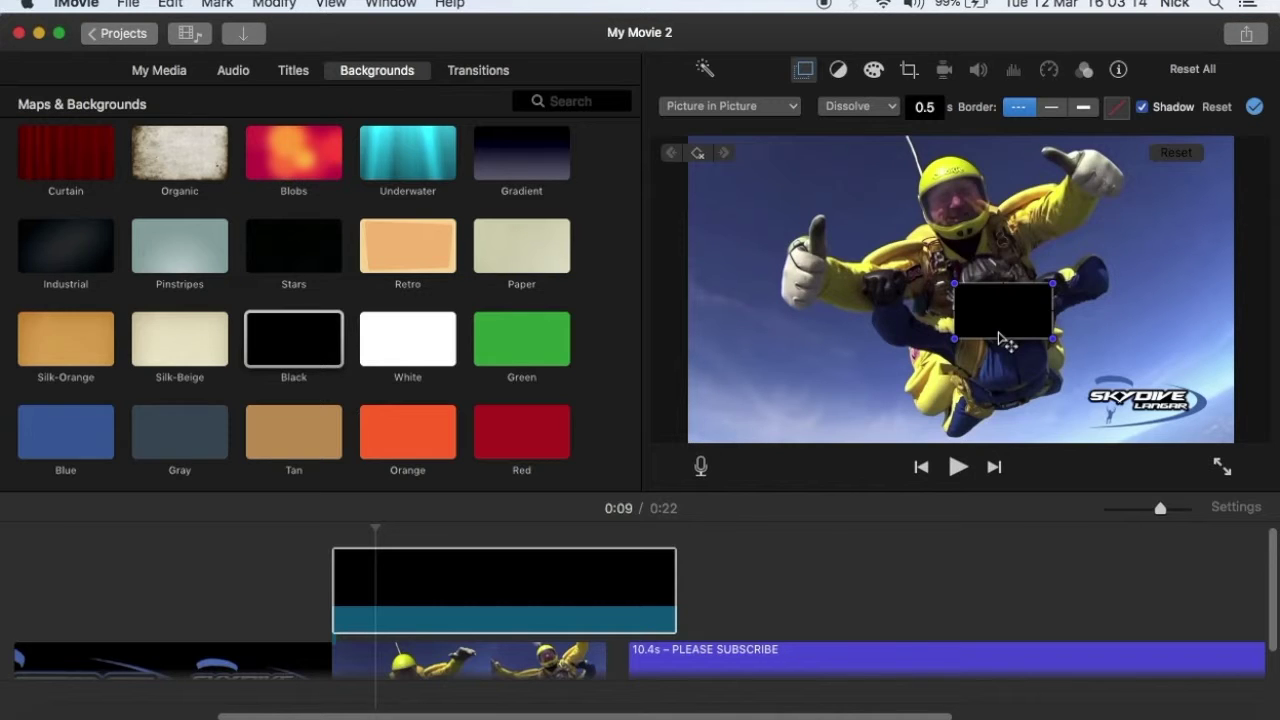
{"action": "key", "text": "Right"}
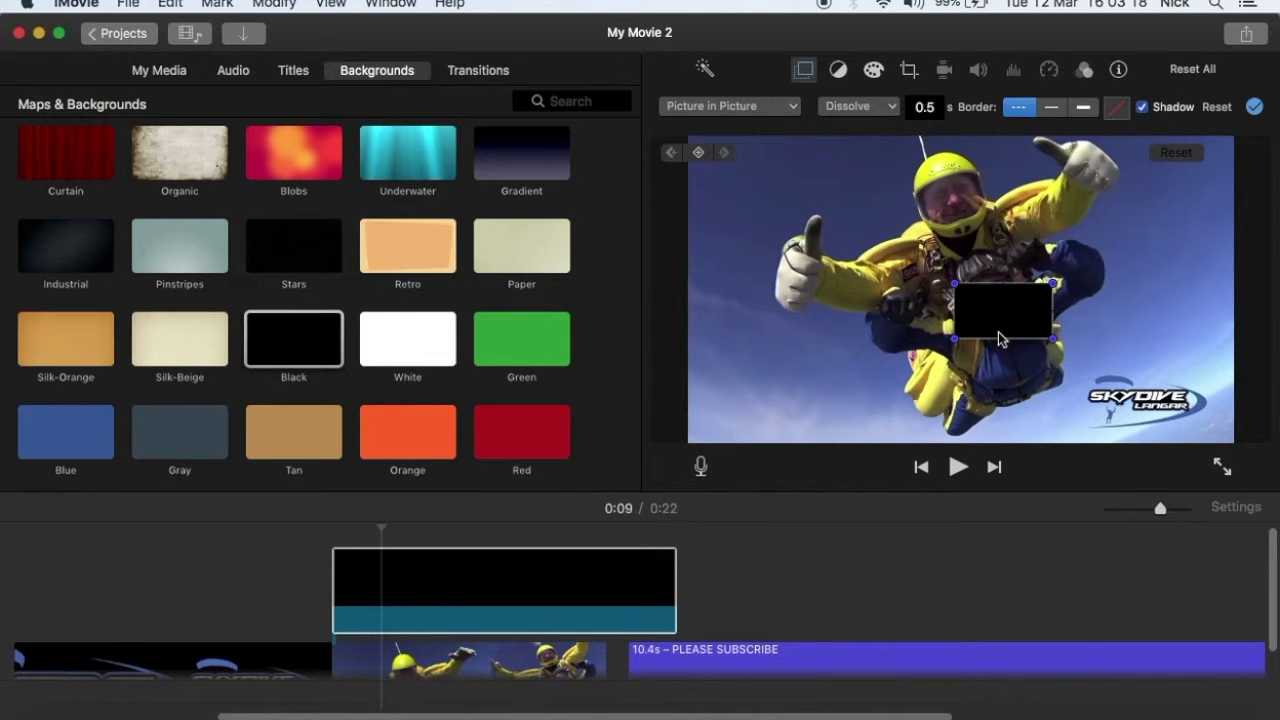
{"action": "key", "text": "Right"}
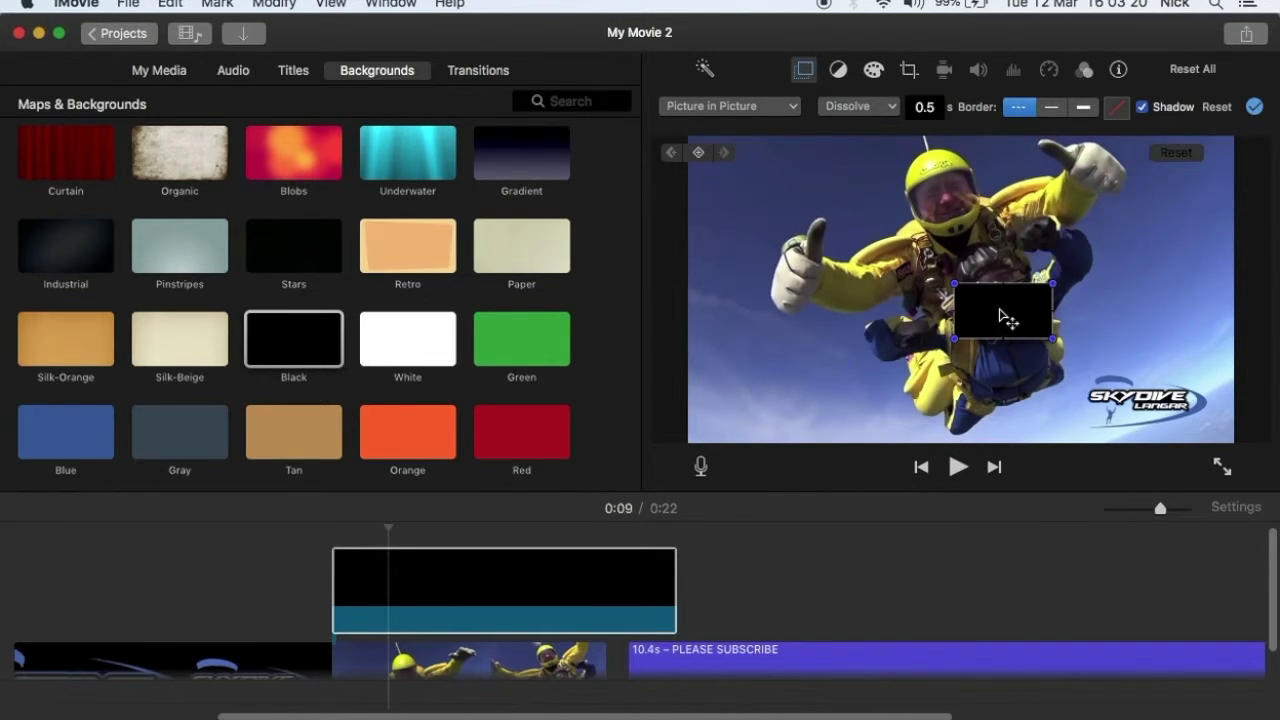
{"action": "left_click_drag", "start_coordinate": [1000, 316], "coordinate": [1005, 306]}
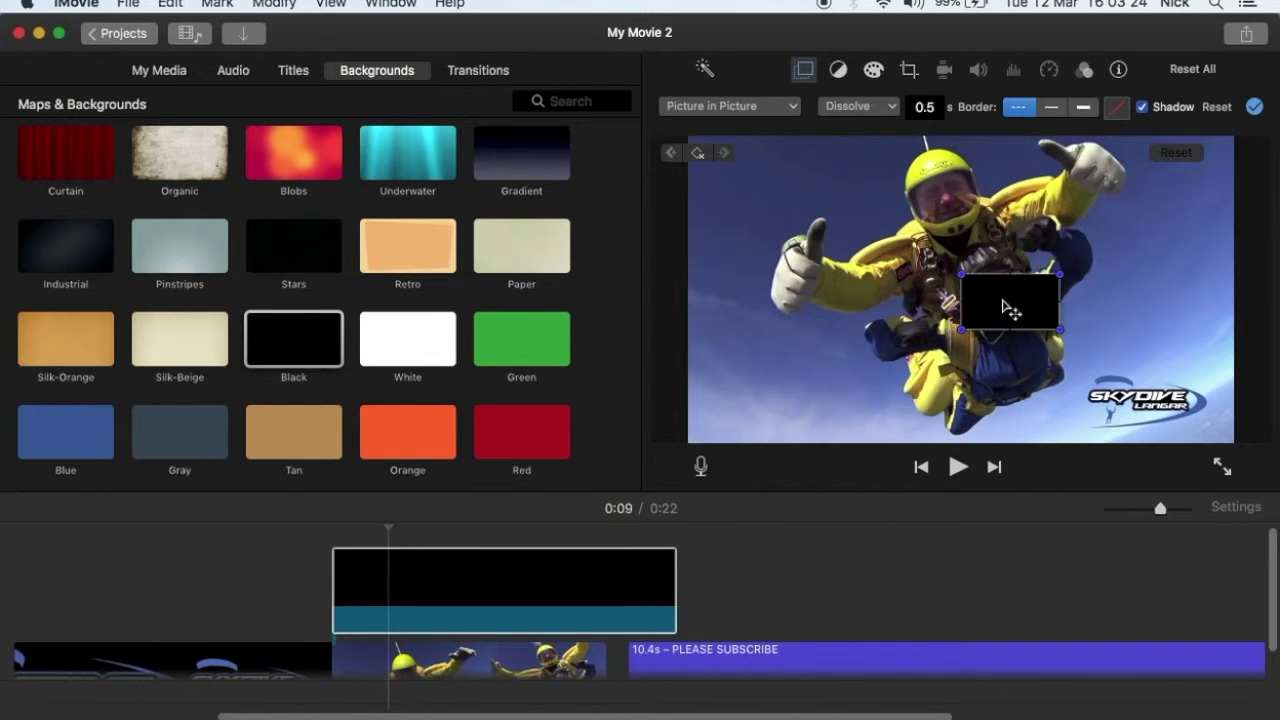
{"action": "key", "text": "Right"}
{"action": "key", "text": "Right"}
{"action": "key", "text": "Right"}
{"action": "key", "text": "Right"}
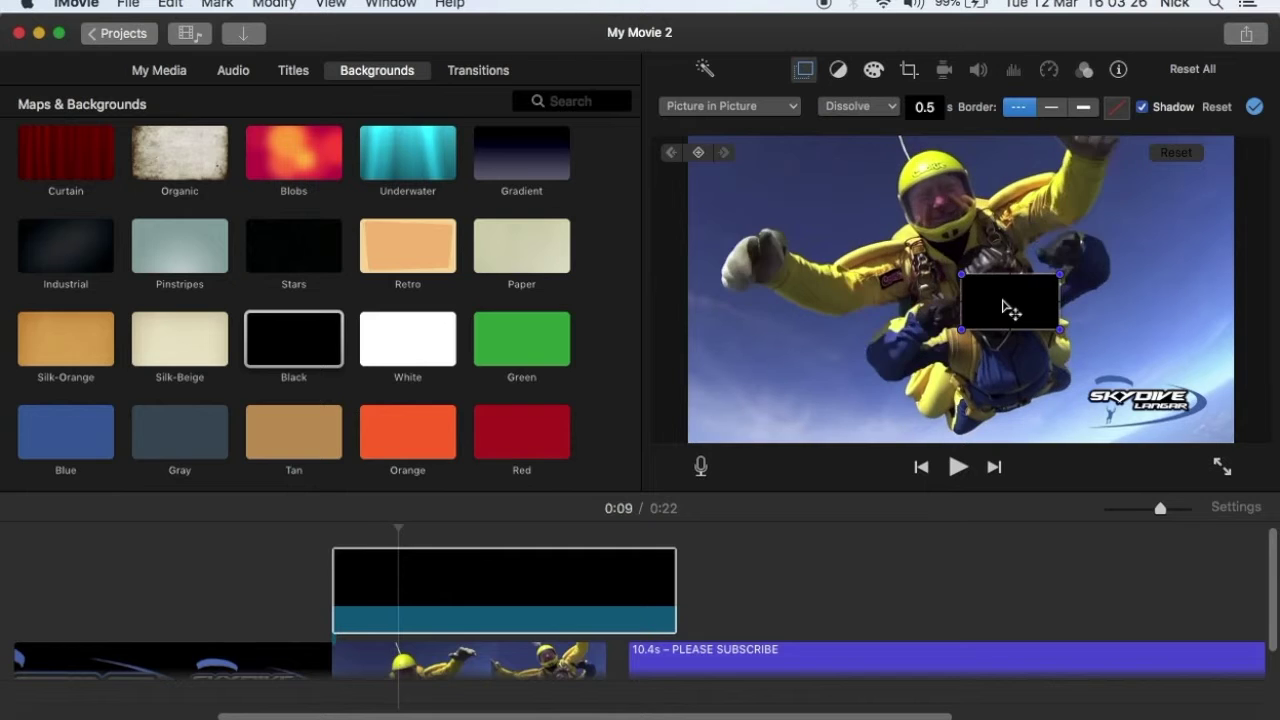
{"action": "key", "text": "Right"}
{"action": "key", "text": "Right"}
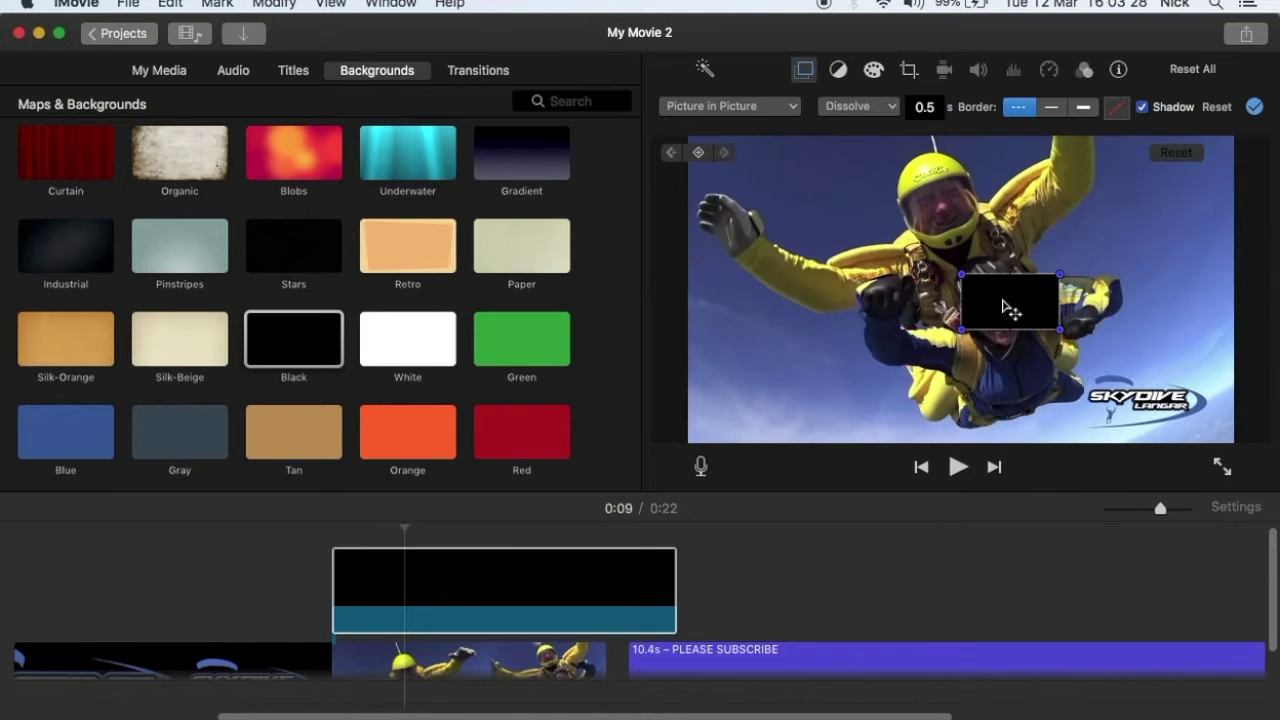
{"action": "left_click", "coordinate": [1005, 307]}
{"action": "left_click_drag", "start_coordinate": [1005, 307], "coordinate": [1008, 322]}
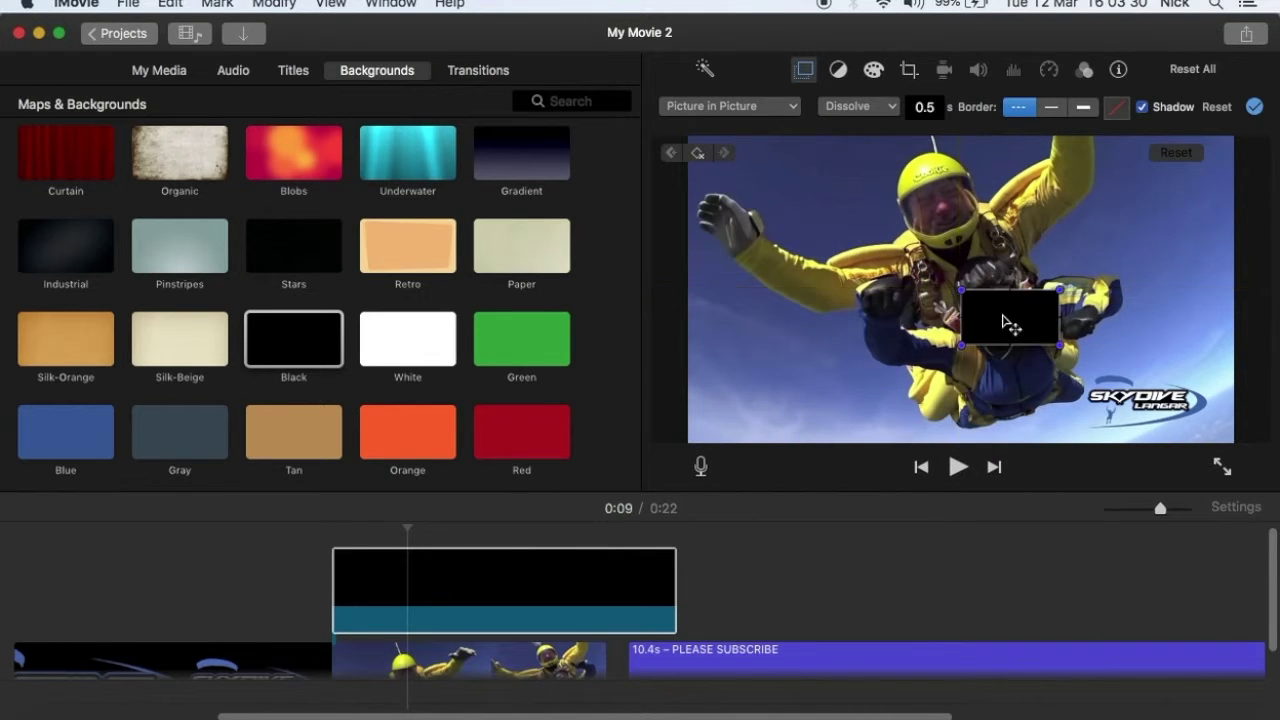
{"action": "key", "text": "Right"}
{"action": "key", "text": "Right"}
{"action": "left_click", "coordinate": [1005, 318]}
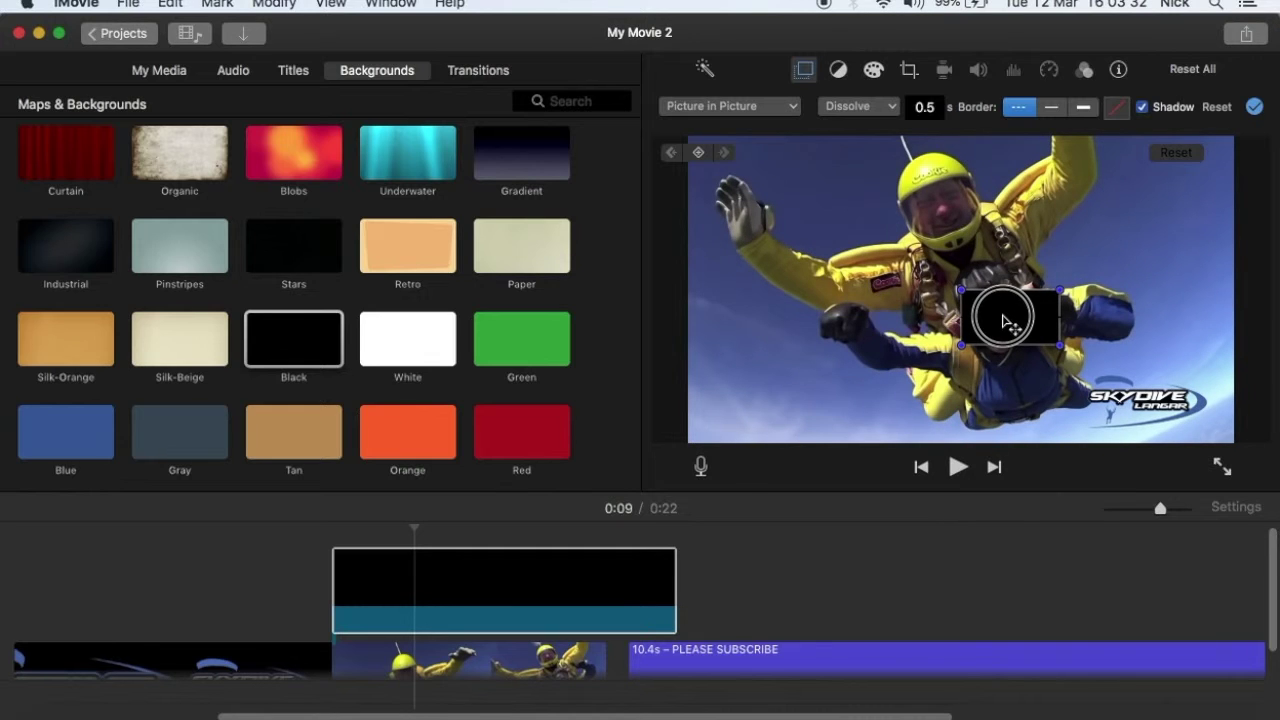
{"action": "left_click_drag", "start_coordinate": [1005, 320], "coordinate": [1038, 346]}
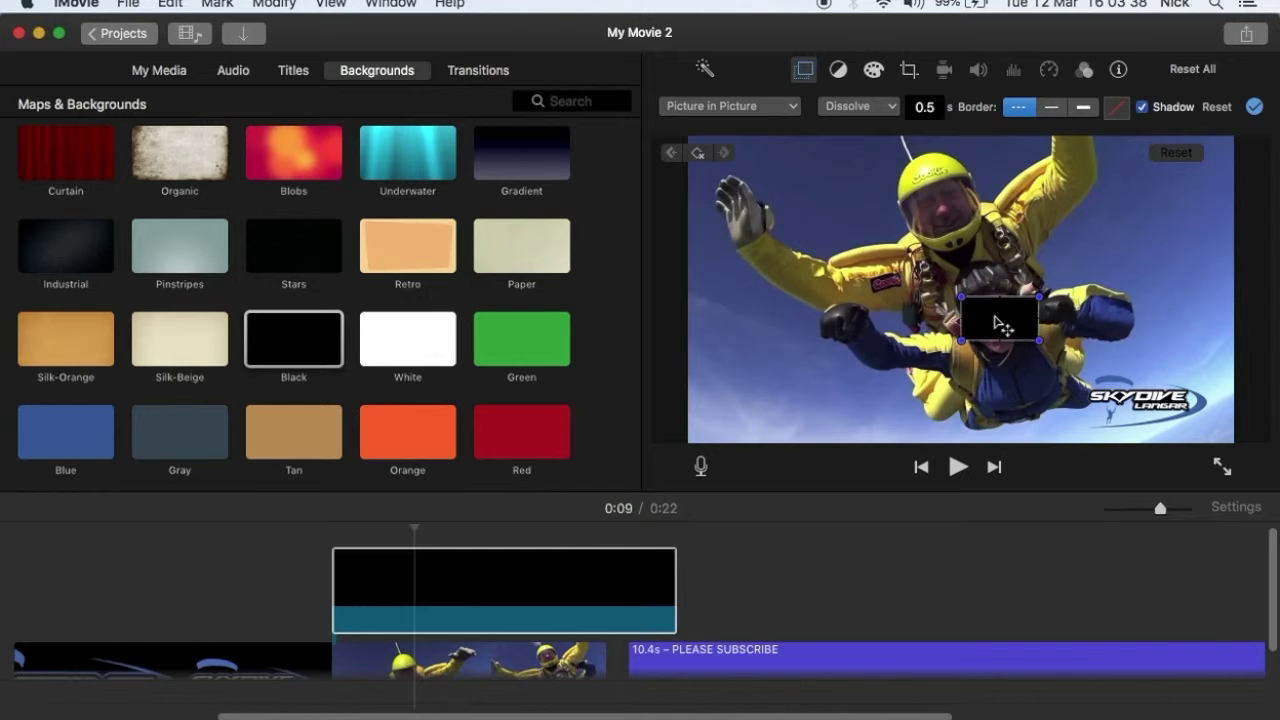
Keep stepping past 0:10, nudging the box up, then down-left, to stay over the face.
{"action": "key", "text": "Right"}
{"action": "key", "text": "Right"}
{"action": "key", "text": "Right"}
{"action": "key", "text": "Right"}
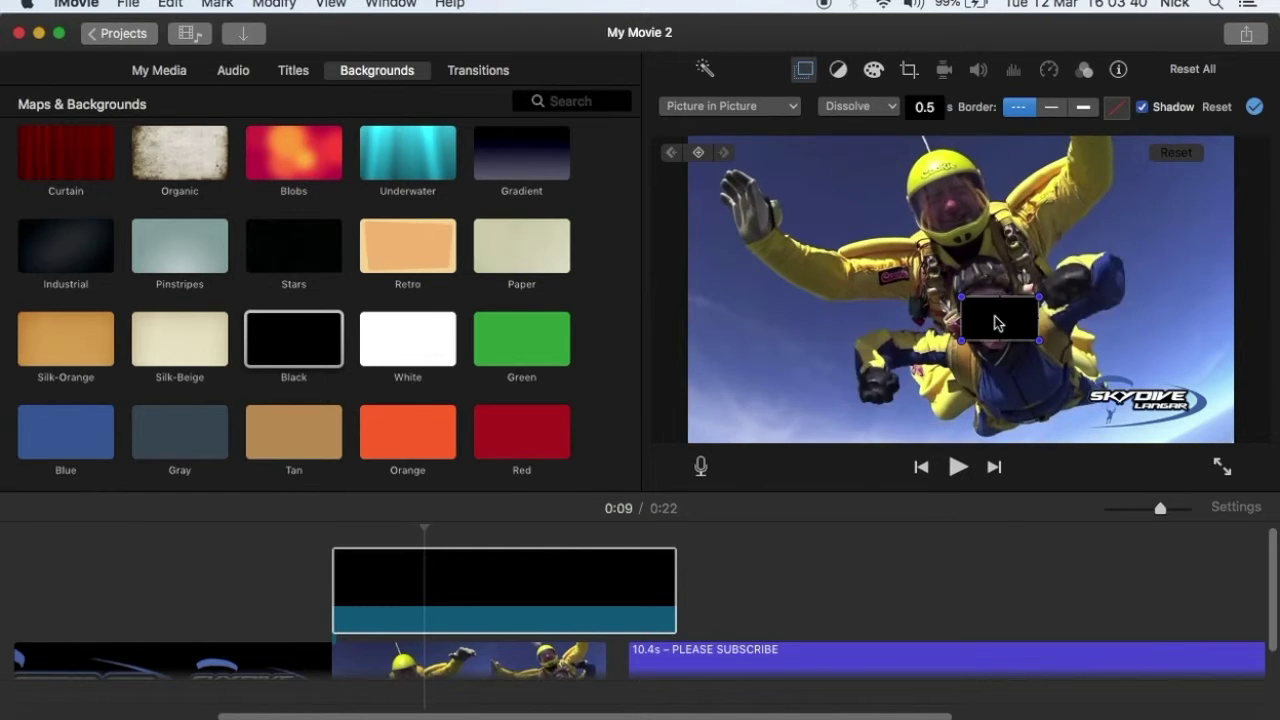
{"action": "mouse_move", "coordinate": [996, 322]}
{"action": "left_mouse_down"}
{"action": "mouse_move", "coordinate": [994, 298]}
{"action": "mouse_move", "coordinate": [1003, 303]}
{"action": "left_mouse_up"}
{"action": "key", "text": "Right"}
{"action": "key", "text": "Right"}
{"action": "key", "text": "Right"}
{"action": "key", "text": "Right"}
{"action": "key", "text": "Right"}
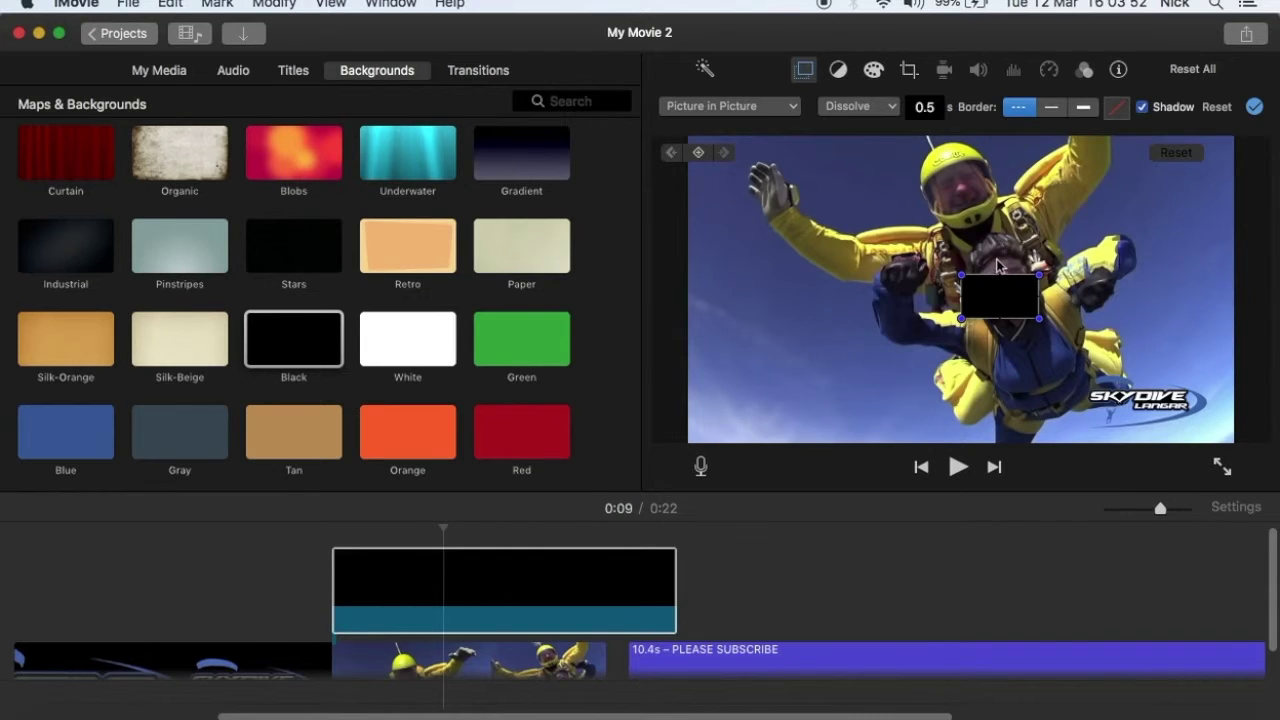
{"action": "left_click_drag", "start_coordinate": [1008, 300], "coordinate": [1032, 270]}
{"action": "key", "text": "Right"}
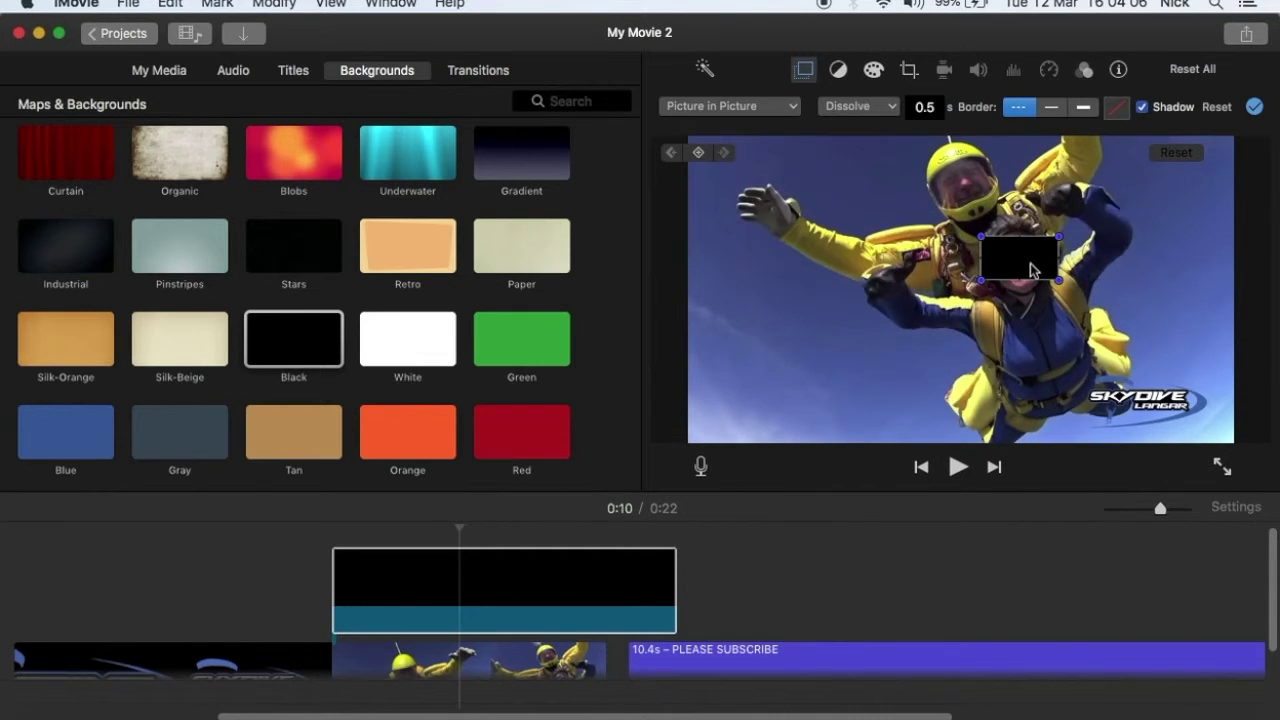
{"action": "key", "text": "Right"}
{"action": "key", "text": "Right"}
{"action": "key", "text": "Right"}
{"action": "key", "text": "Right"}
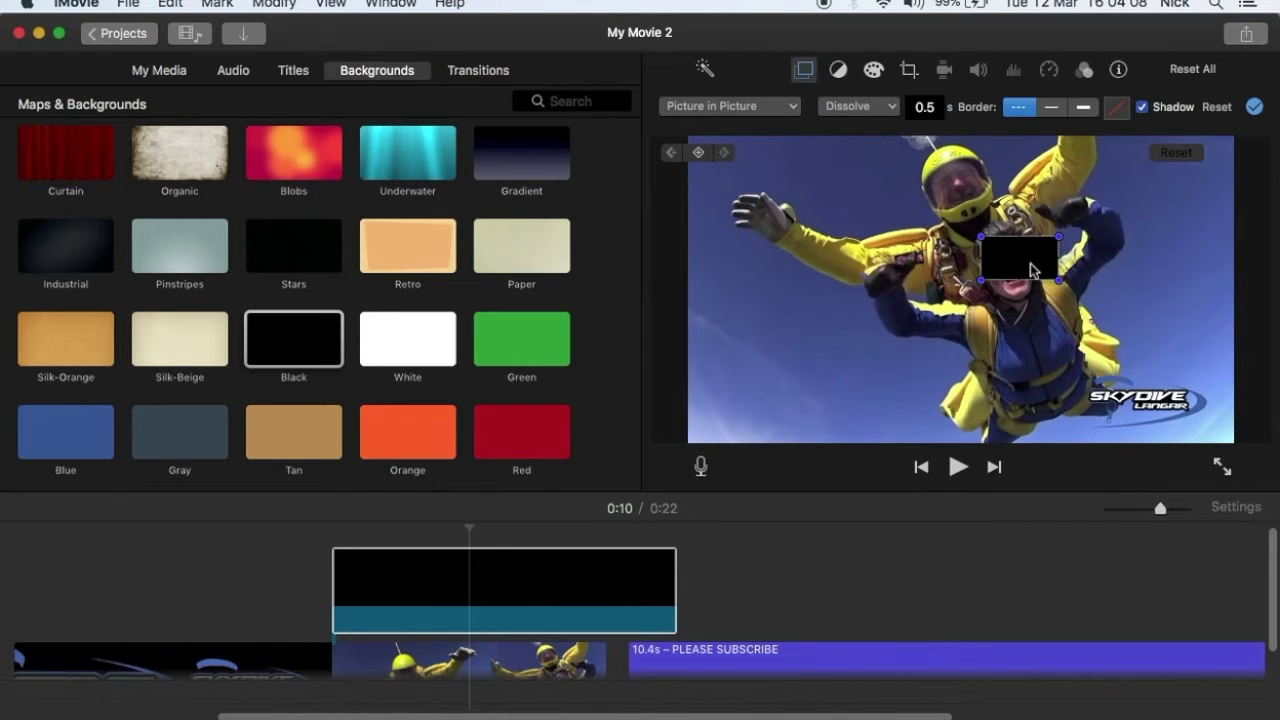
{"action": "left_click_drag", "start_coordinate": [1031, 270], "coordinate": [1027, 283]}
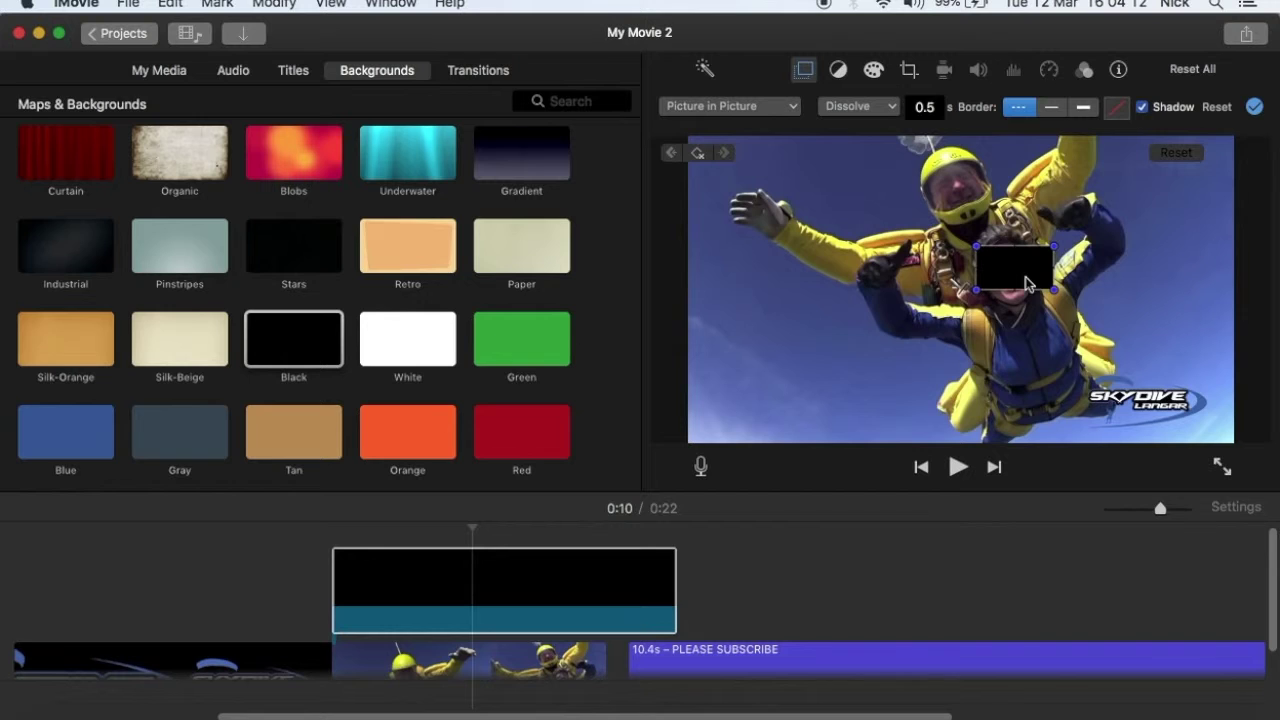
{"action": "mouse_move", "coordinate": [1025, 279]}
{"action": "left_mouse_down"}
{"action": "mouse_move", "coordinate": [1012, 298]}
{"action": "mouse_move", "coordinate": [1019, 290]}
{"action": "left_mouse_up"}
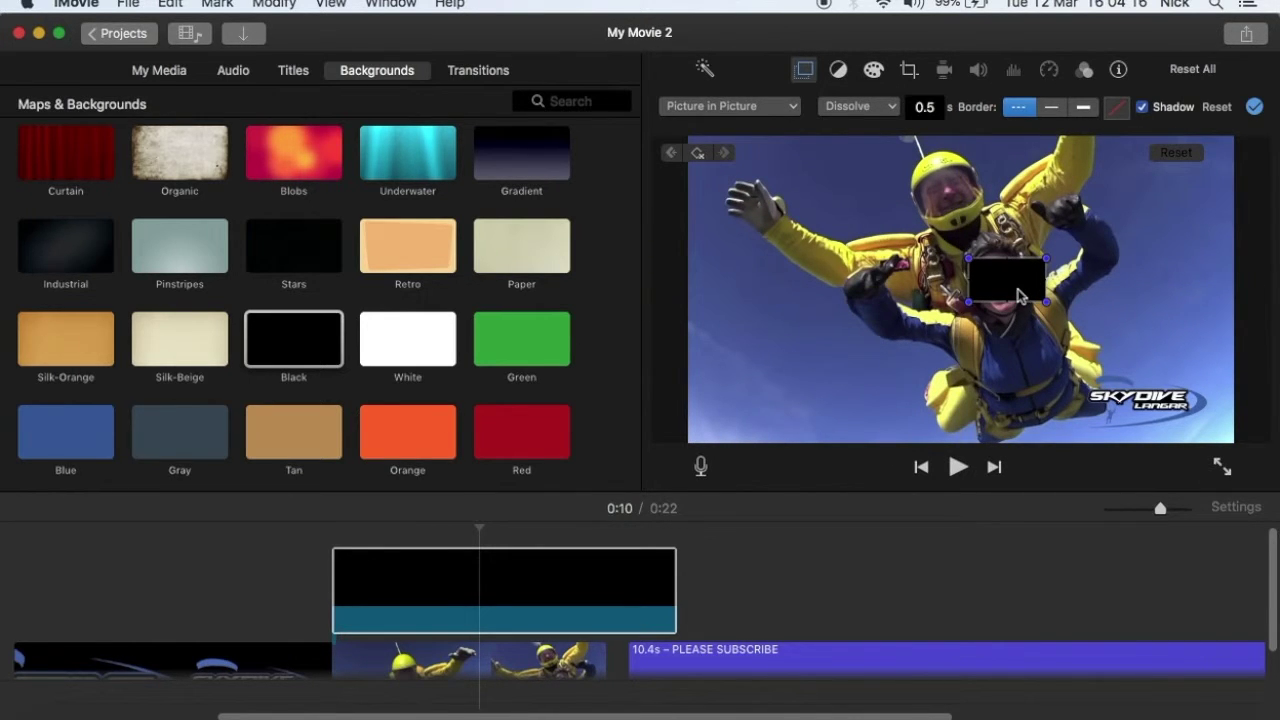
{"action": "left_click_drag", "start_coordinate": [1017, 291], "coordinate": [1008, 304]}
Step frames toward 0:11, moving the box down and right onto the descending face.
{"action": "key", "text": "Right"}
{"action": "key", "text": "Right"}
{"action": "key", "text": "Right"}
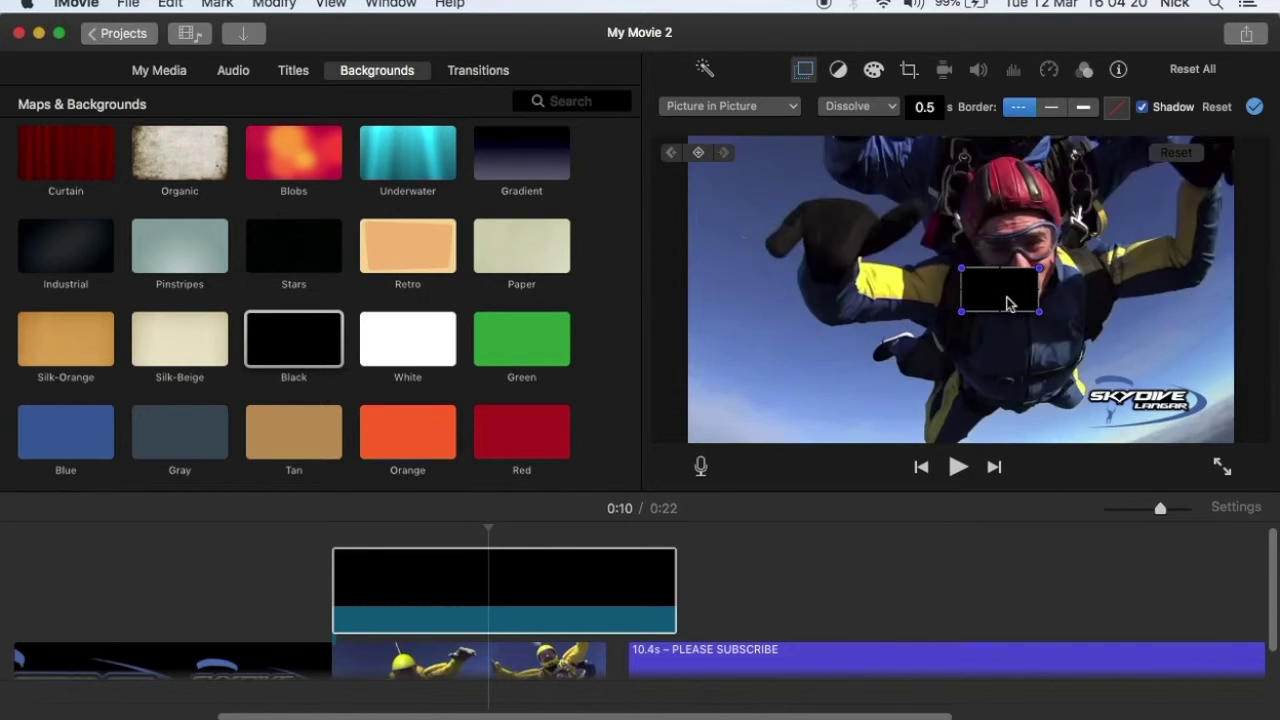
{"action": "key", "text": "Left"}
{"action": "left_click_drag", "start_coordinate": [1006, 300], "coordinate": [1046, 285]}
{"action": "key", "text": "Left"}
{"action": "key", "text": "Right"}
{"action": "key", "text": "Right"}
{"action": "key", "text": "Right"}
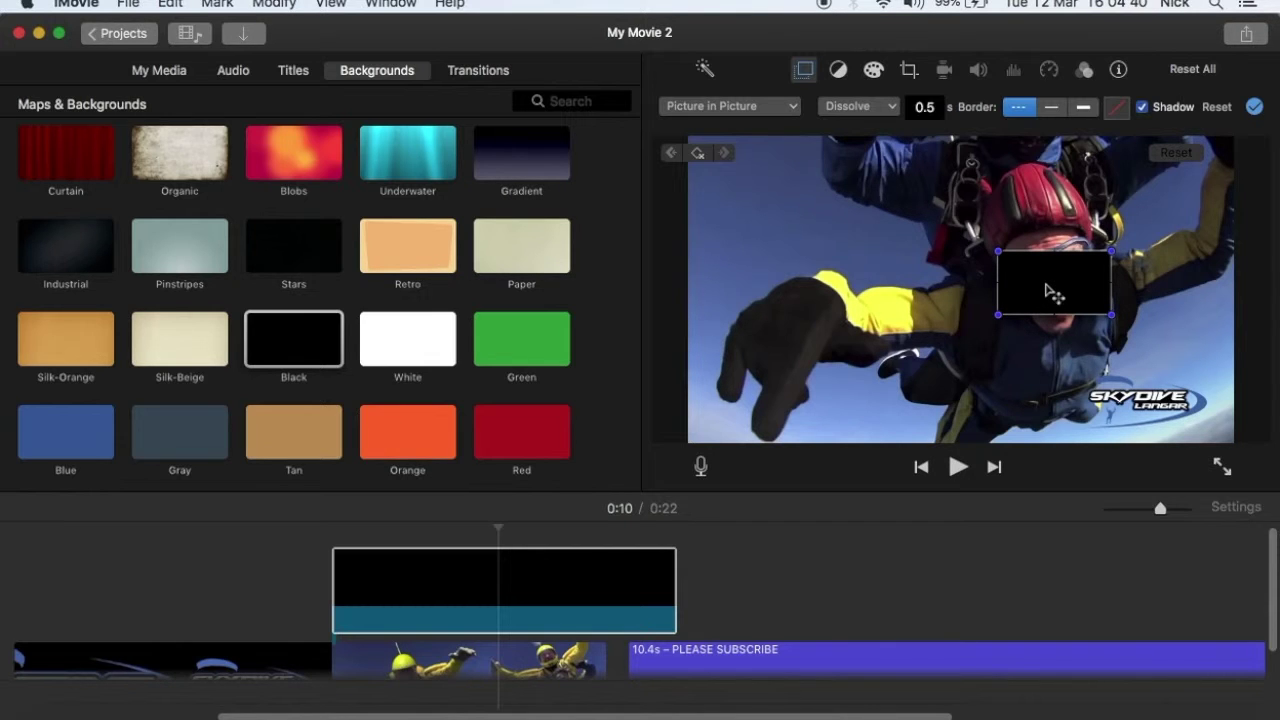
{"action": "key", "text": "Right"}
{"action": "key", "text": "Right"}
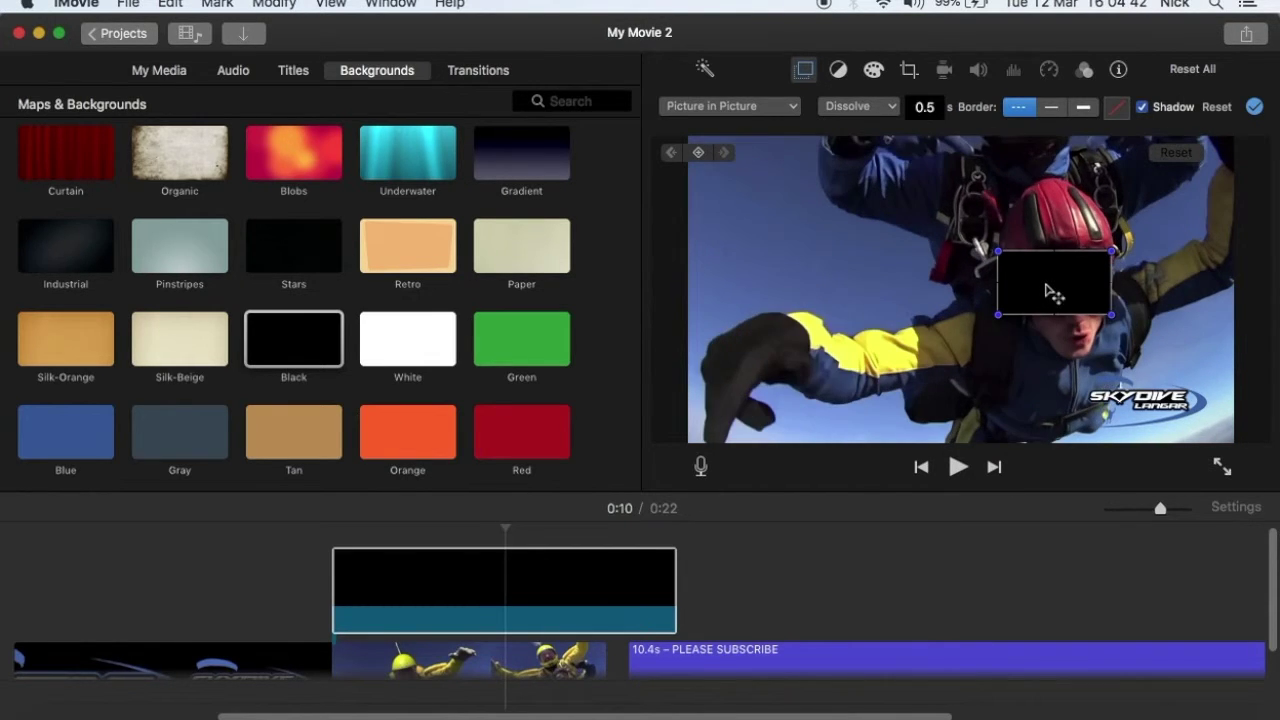
{"action": "left_click_drag", "start_coordinate": [1046, 286], "coordinate": [1062, 312]}
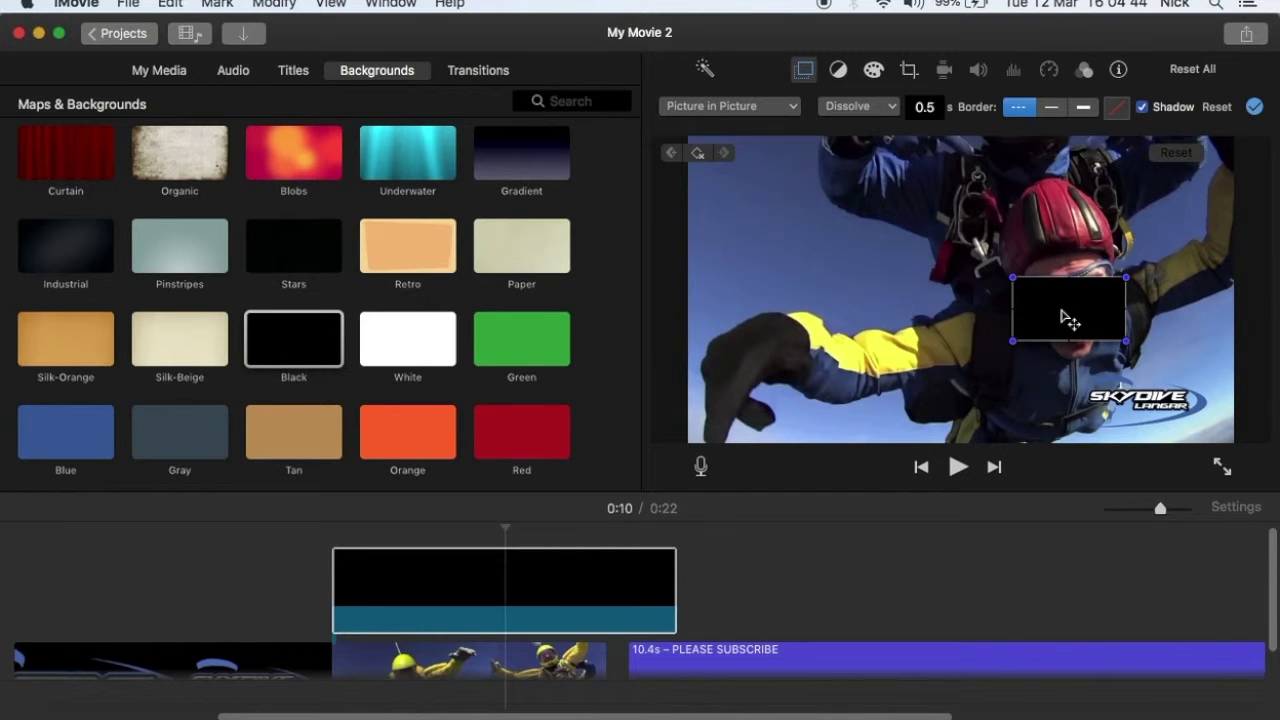
{"action": "key", "text": "Right"}
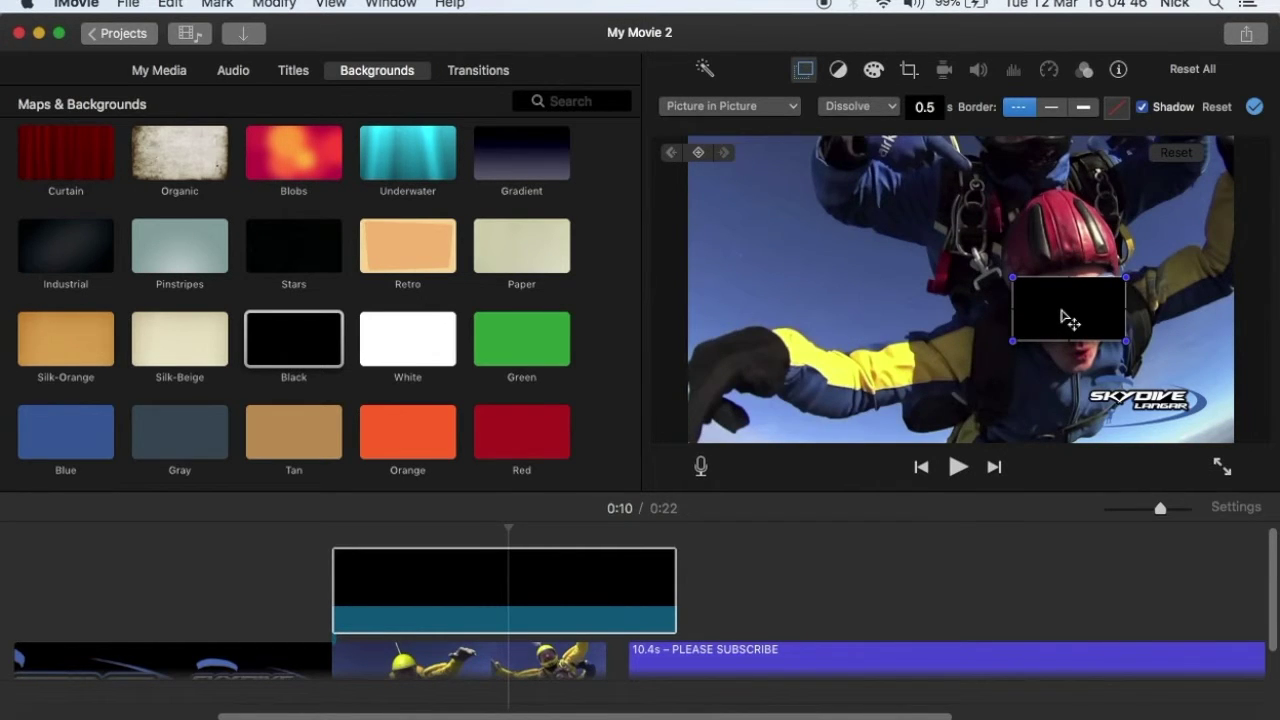
{"action": "key", "text": "Right"}
{"action": "left_click_drag", "start_coordinate": [1068, 320], "coordinate": [1027, 418]}
{"action": "key", "text": "Right"}
{"action": "key", "text": "Right"}
{"action": "key", "text": "Right"}
{"action": "key", "text": "Right"}
{"action": "key", "text": "Right"}
{"action": "key", "text": "Right"}
{"action": "key", "text": "Right"}
{"action": "key", "text": "Right"}
Track the face through 0:11 to the clip's end, shifting the box up and left.
{"action": "key", "text": "Right"}
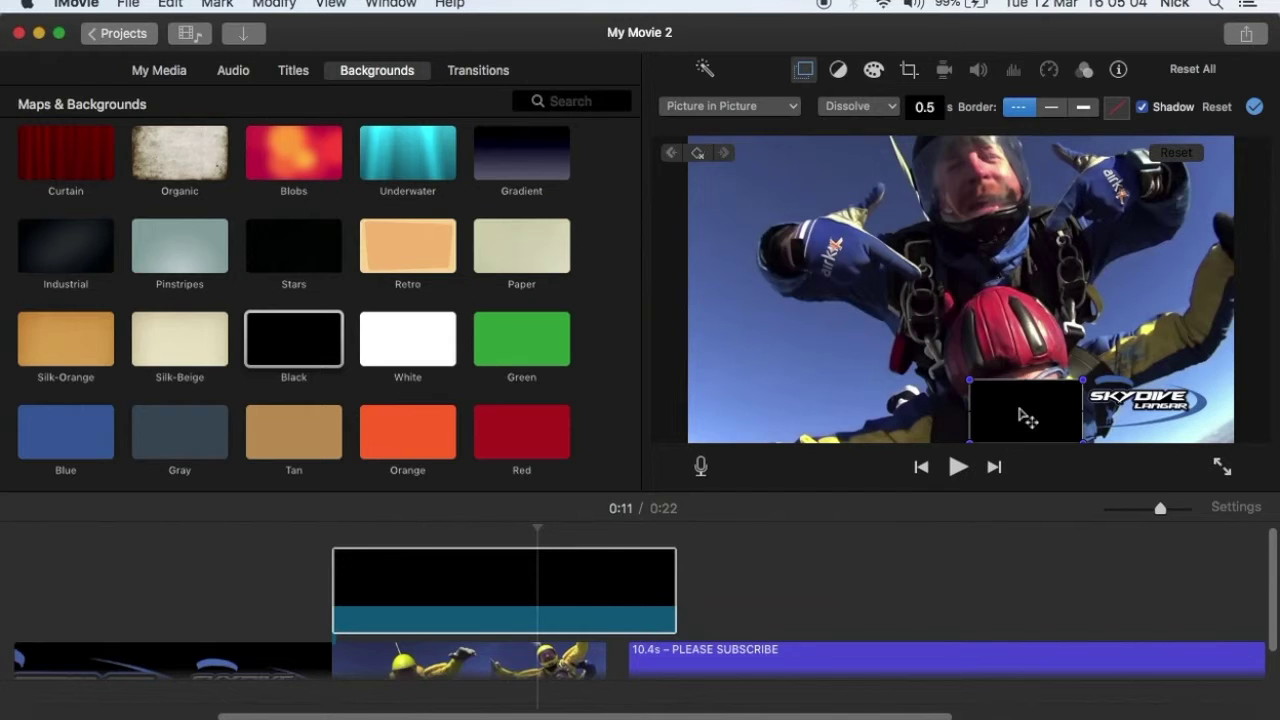
{"action": "key", "text": "Right"}
{"action": "key", "text": "Right"}
{"action": "key", "text": "Right"}
{"action": "key", "text": "Right"}
{"action": "key", "text": "Right"}
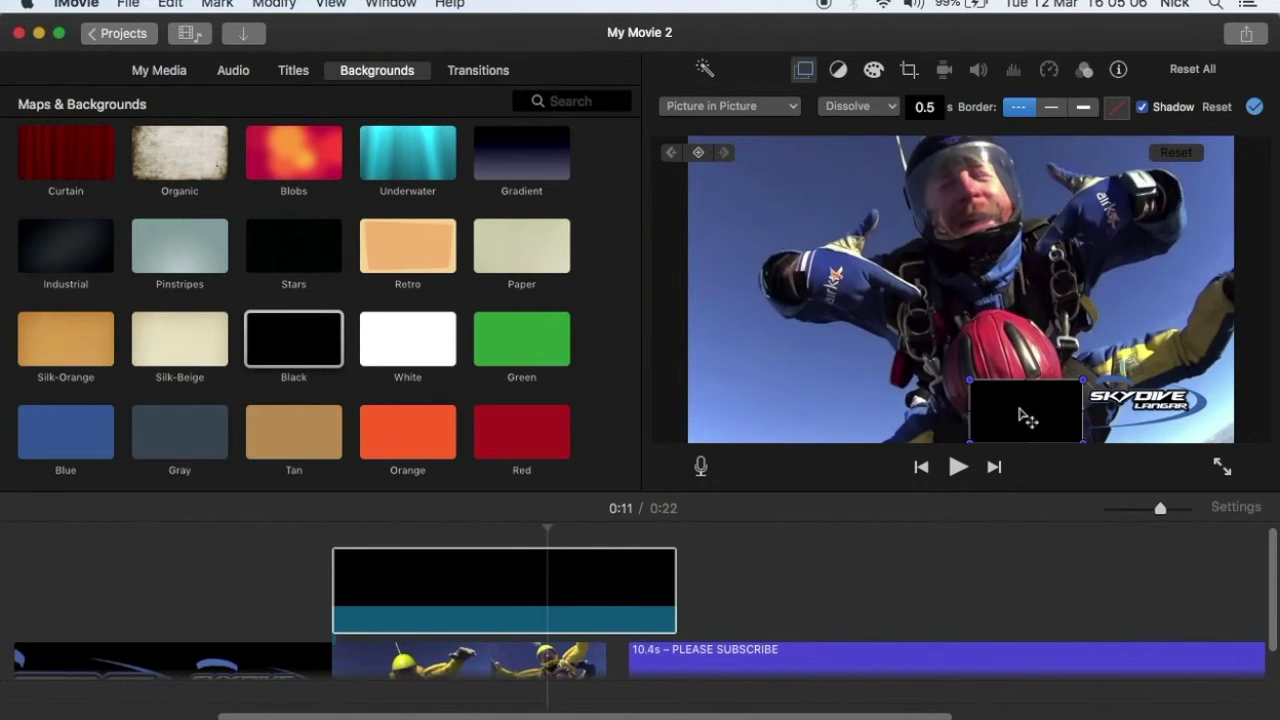
{"action": "key", "text": "Right"}
{"action": "key", "text": "Right"}
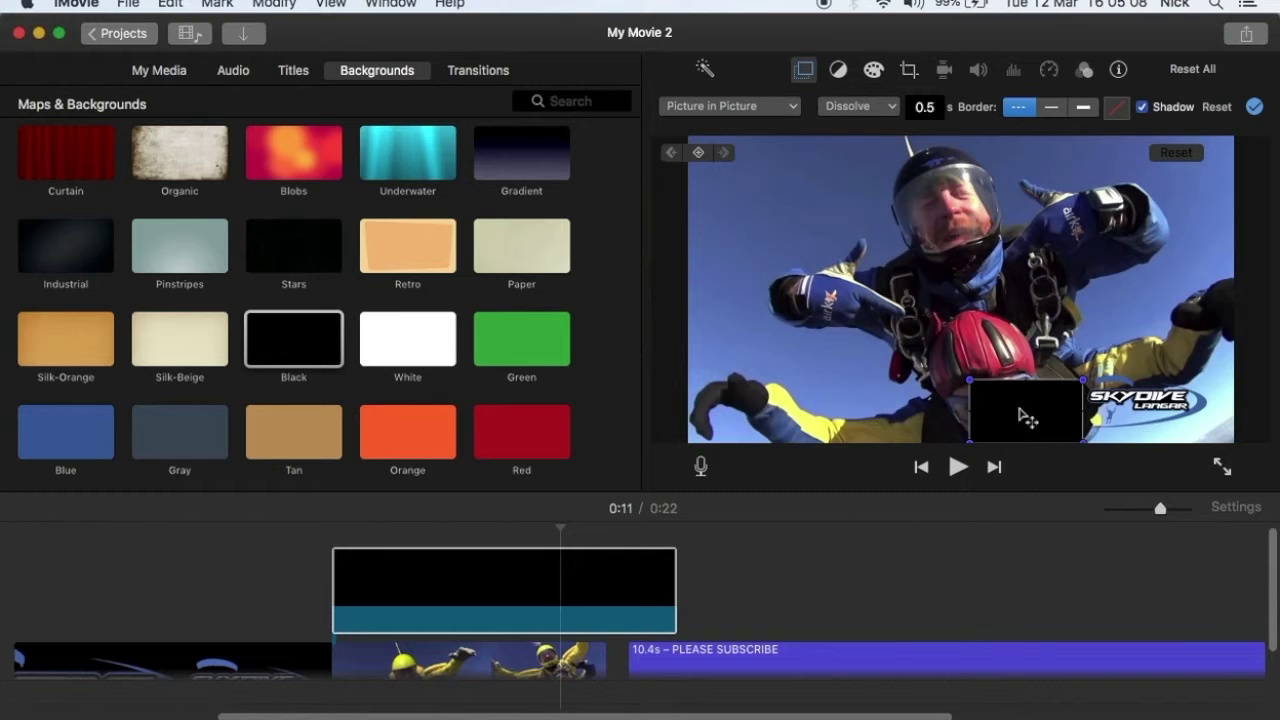
{"action": "left_click_drag", "start_coordinate": [1027, 418], "coordinate": [1018, 414]}
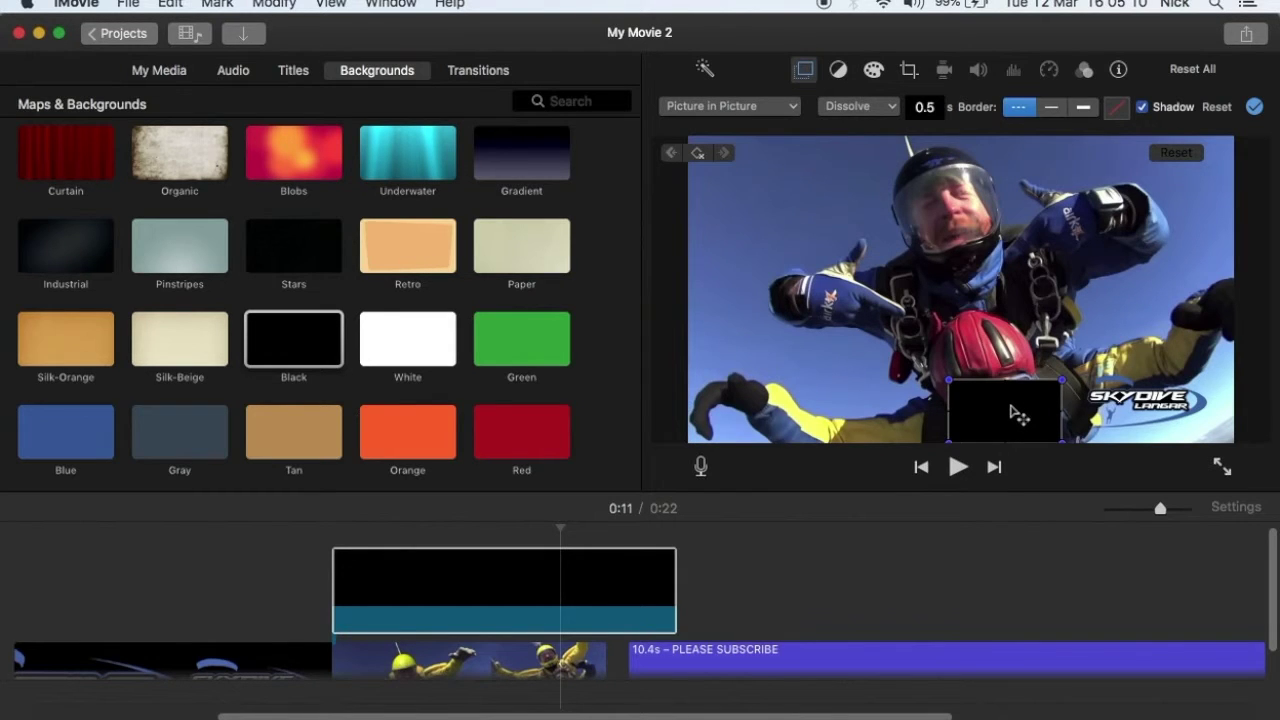
{"action": "key", "text": "Right"}
{"action": "key", "text": "Right"}
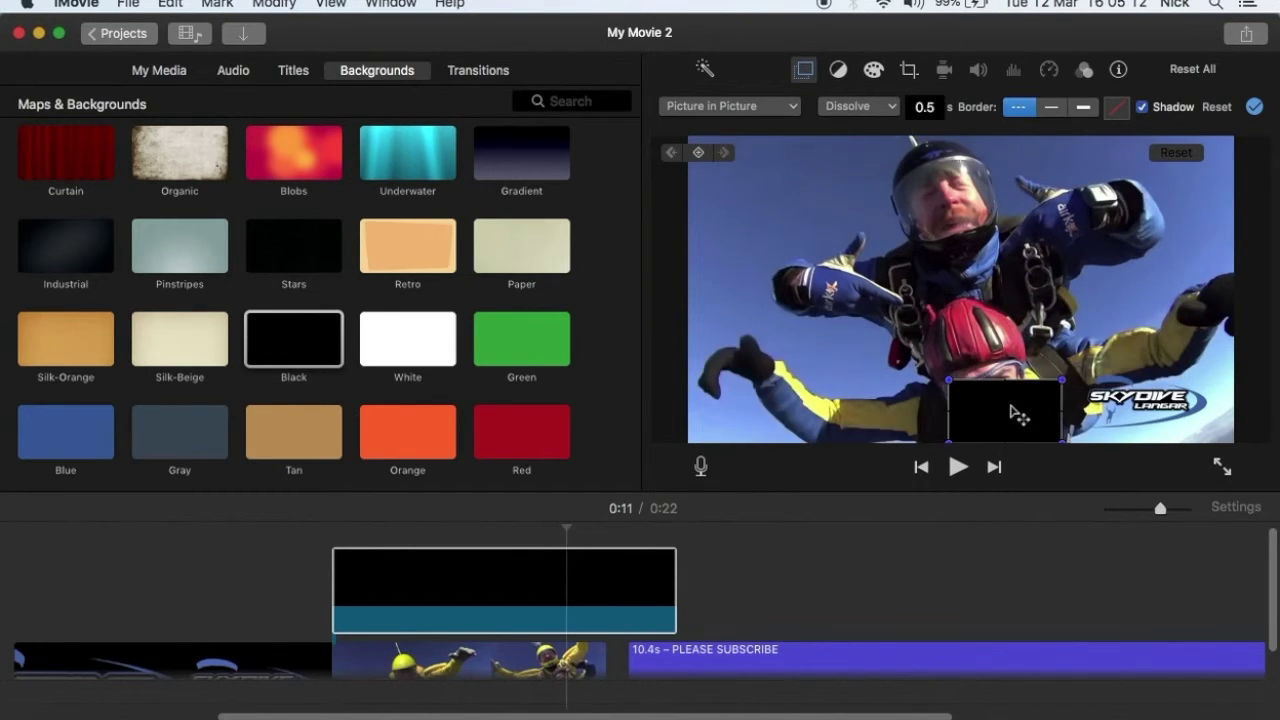
{"action": "left_click_drag", "start_coordinate": [1018, 414], "coordinate": [925, 294]}
{"action": "key", "text": "Right"}
{"action": "key", "text": "Right"}
{"action": "key", "text": "Right"}
{"action": "key", "text": "Right"}
{"action": "key", "text": "Right"}
{"action": "key", "text": "Right"}
{"action": "left_click", "coordinate": [957, 355]}
{"action": "key", "text": "Right"}
{"action": "key", "text": "Right"}
{"action": "left_click", "coordinate": [940, 330]}
{"action": "key", "text": "Right"}
{"action": "key", "text": "Right"}
{"action": "key", "text": "Right"}
{"action": "key", "text": "Right"}
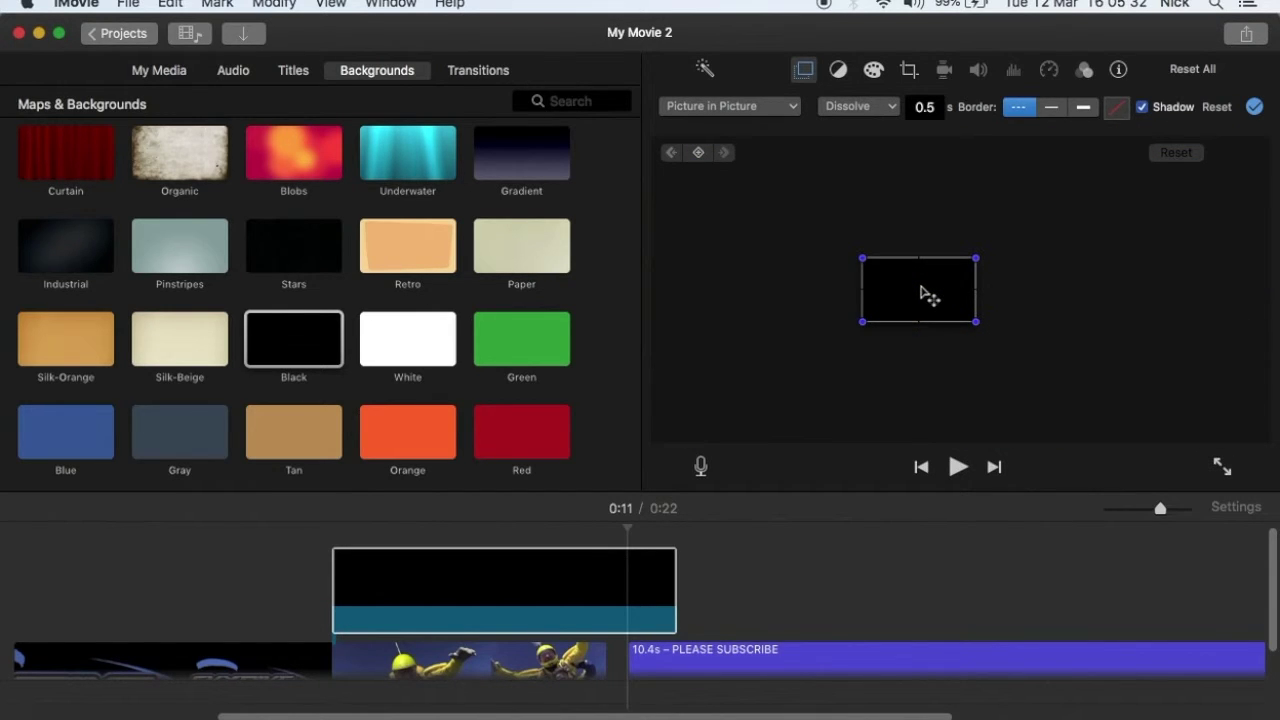
{"action": "key", "text": "Left"}
{"action": "key", "text": "Left"}
{"action": "key", "text": "Left"}
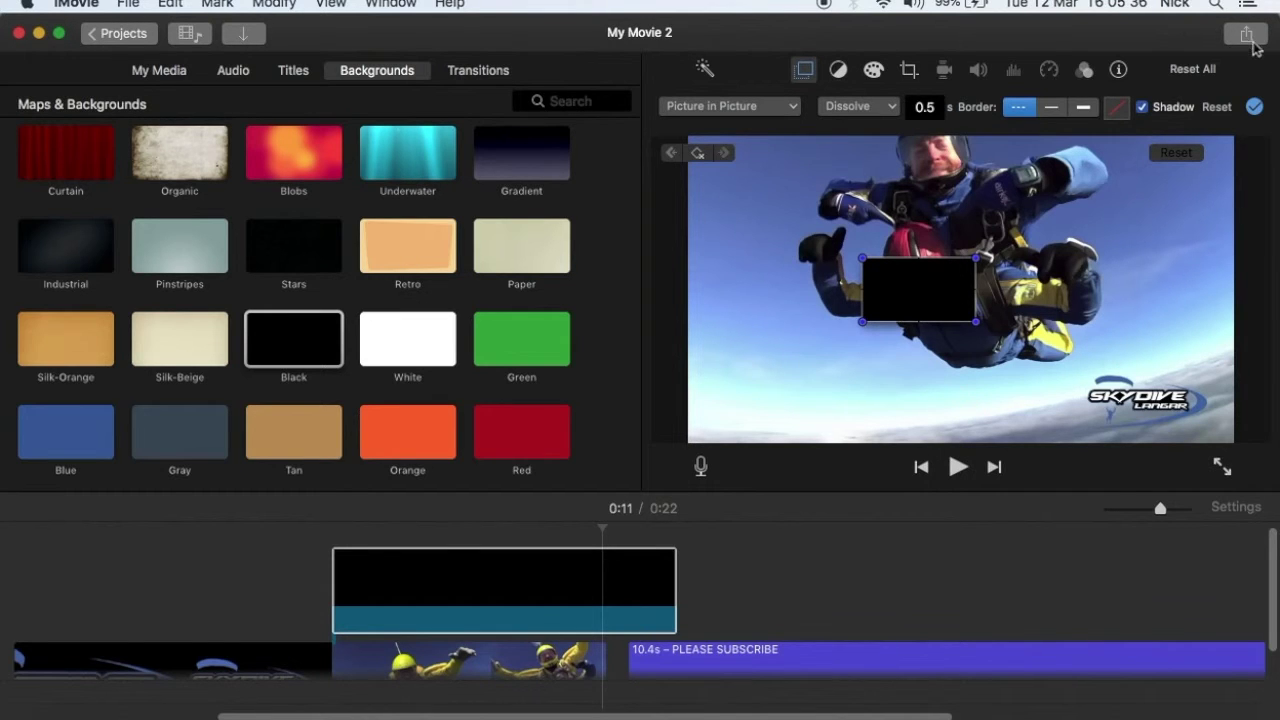
Export the movie as a 720p High-quality file named 'block face' to the Desktop.
{"action": "left_click", "coordinate": [1247, 36]}
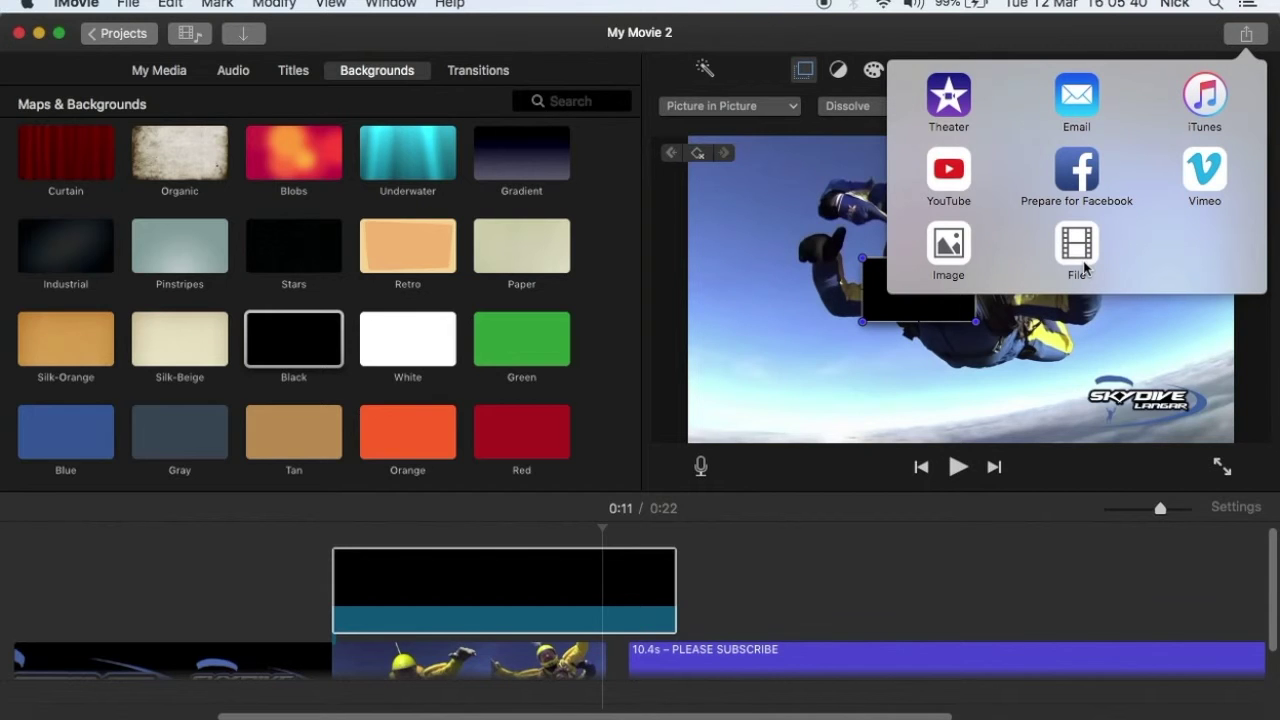
{"action": "left_click", "coordinate": [1077, 250]}
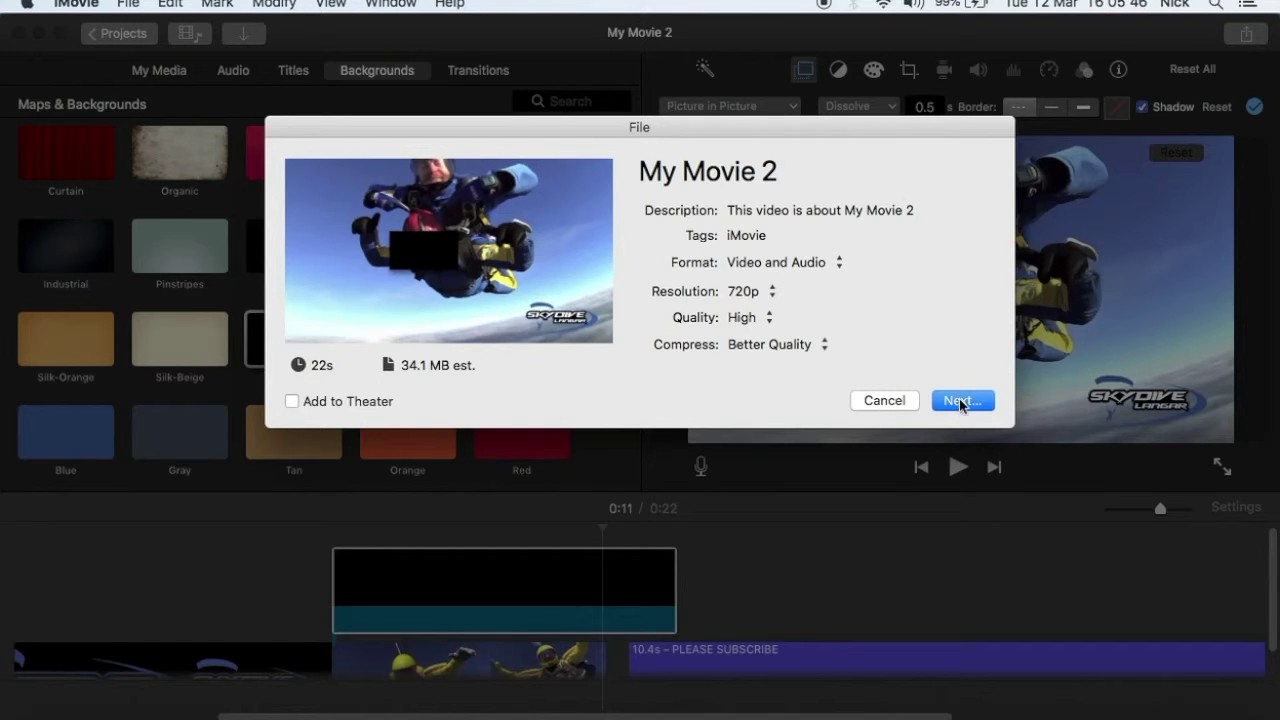
{"action": "left_click", "coordinate": [959, 400]}
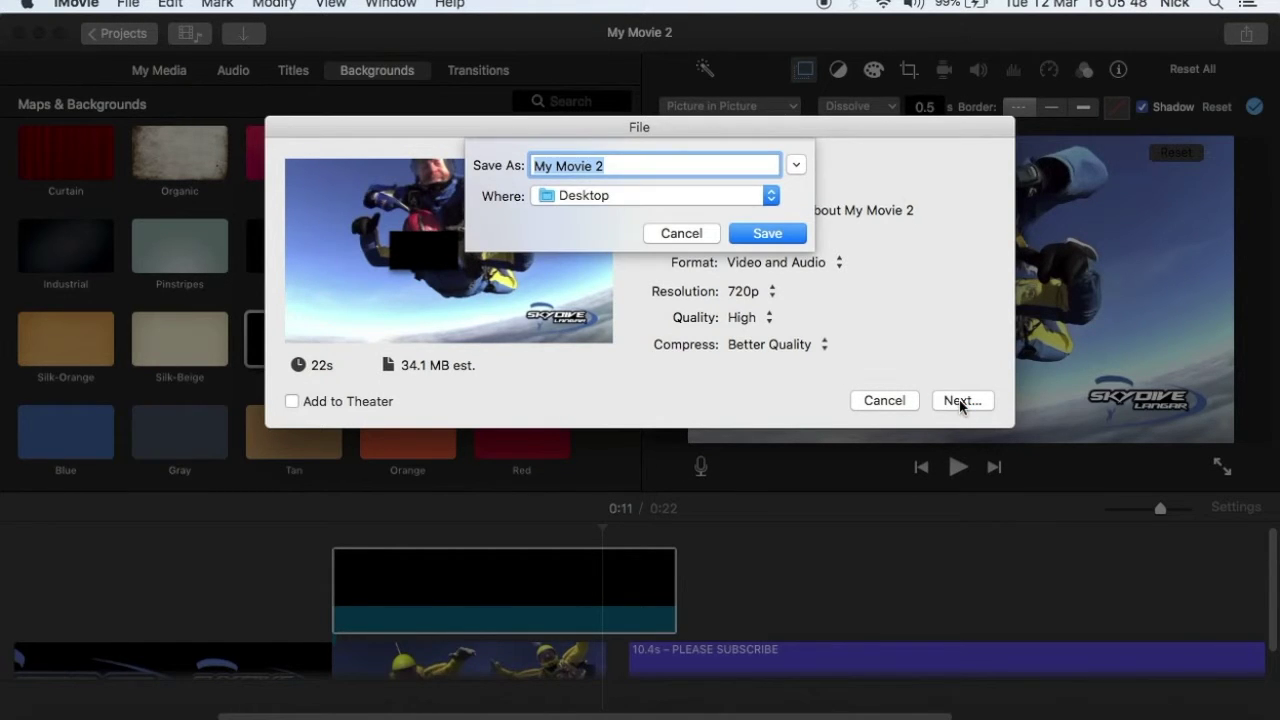
{"action": "key", "text": "BackSpace"}
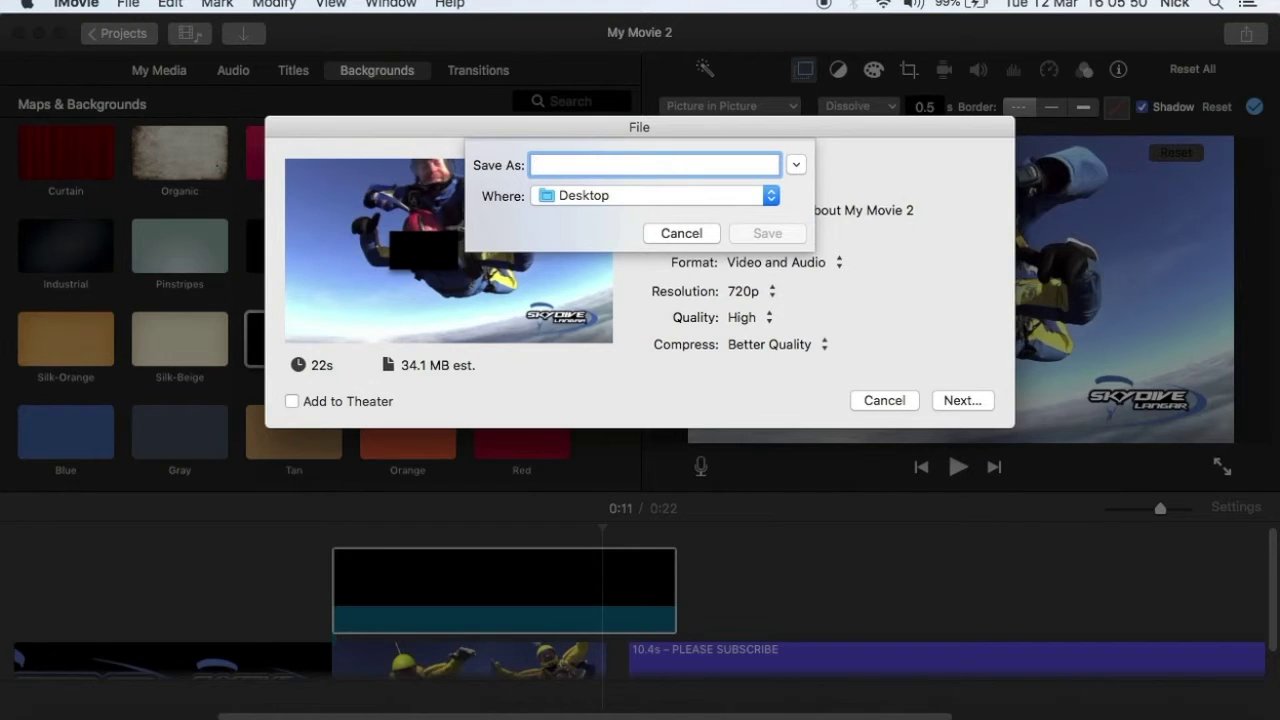
{"action": "type", "text": "block face"}
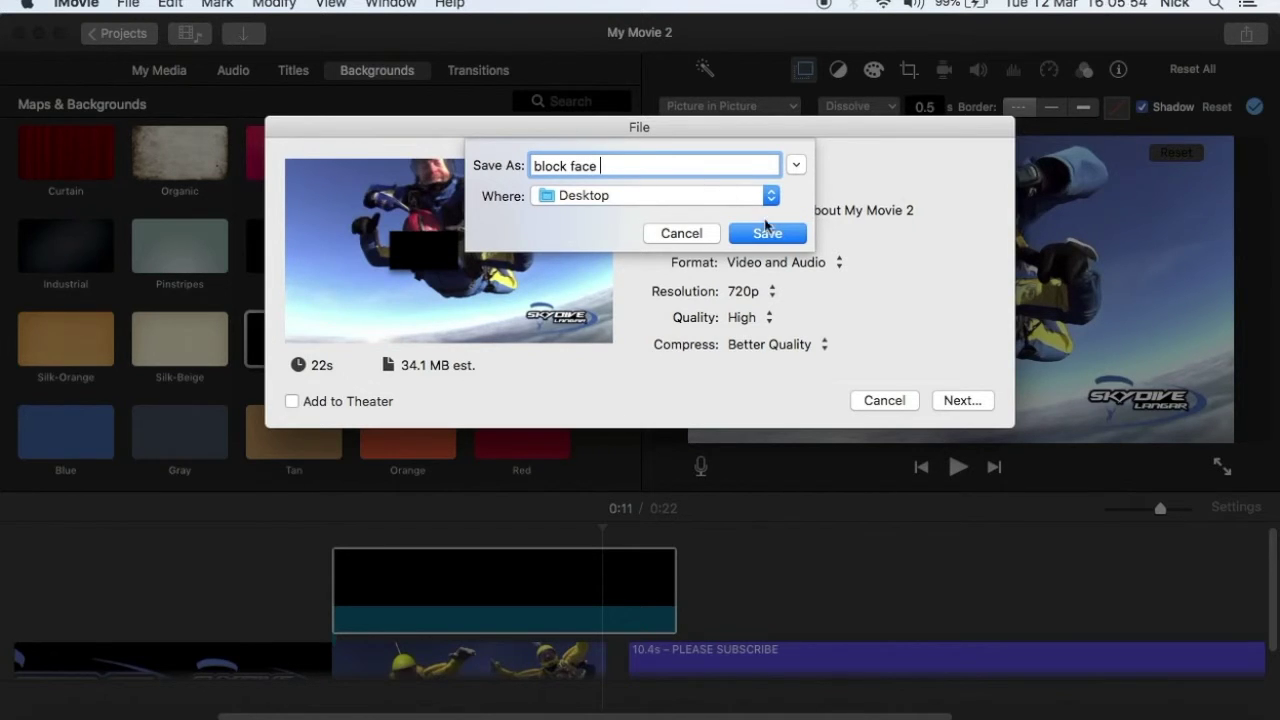
{"action": "left_click", "coordinate": [776, 236]}
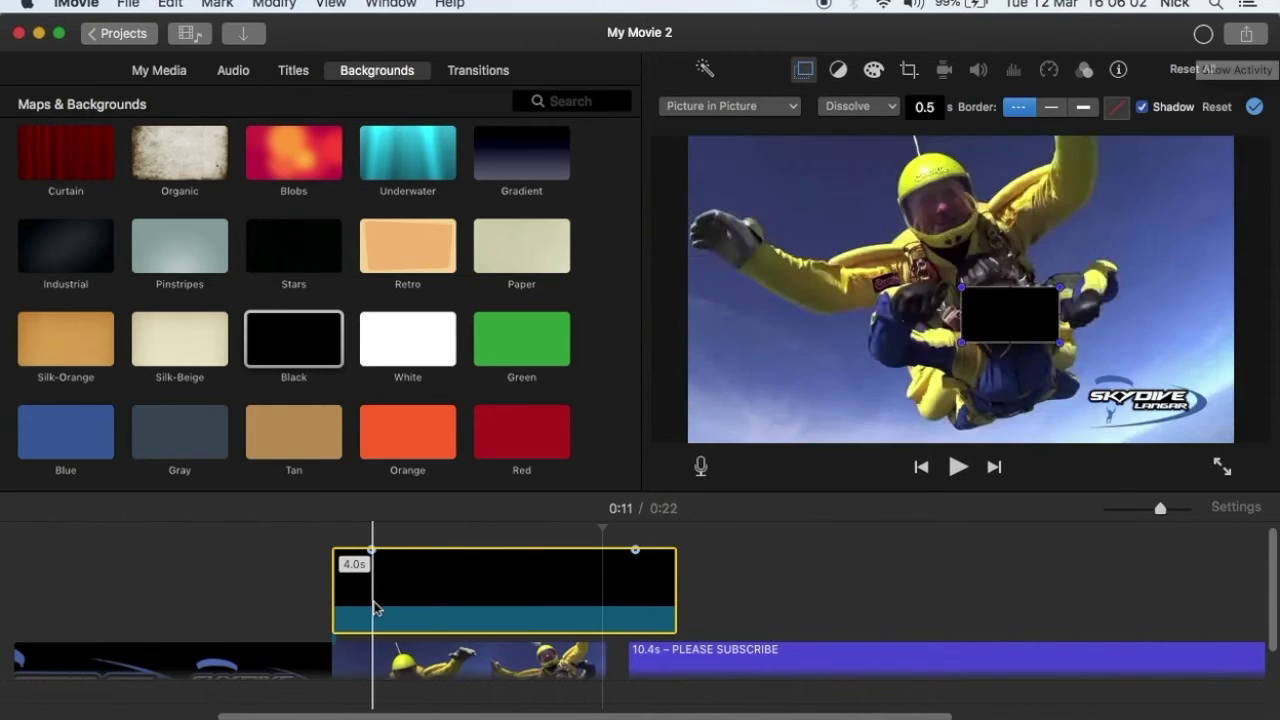
Play the finished movie full screen to confirm the face stays hidden.
{"action": "left_click", "coordinate": [1222, 468]}
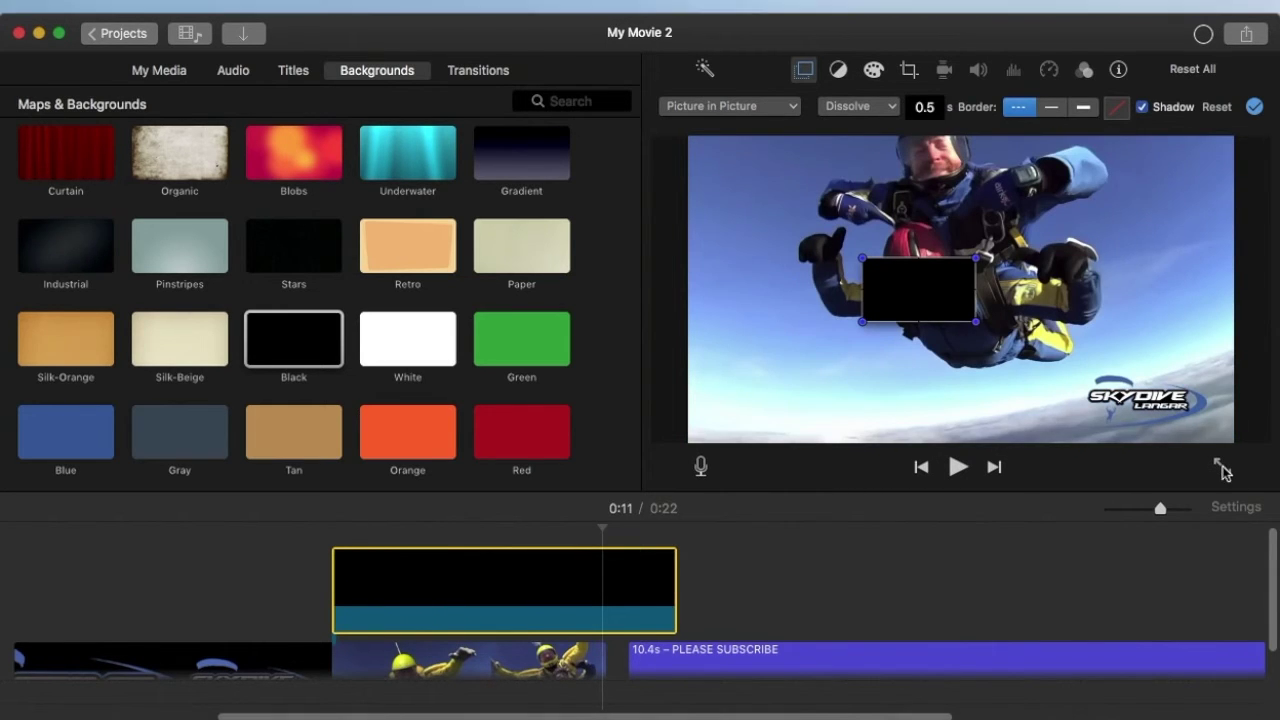